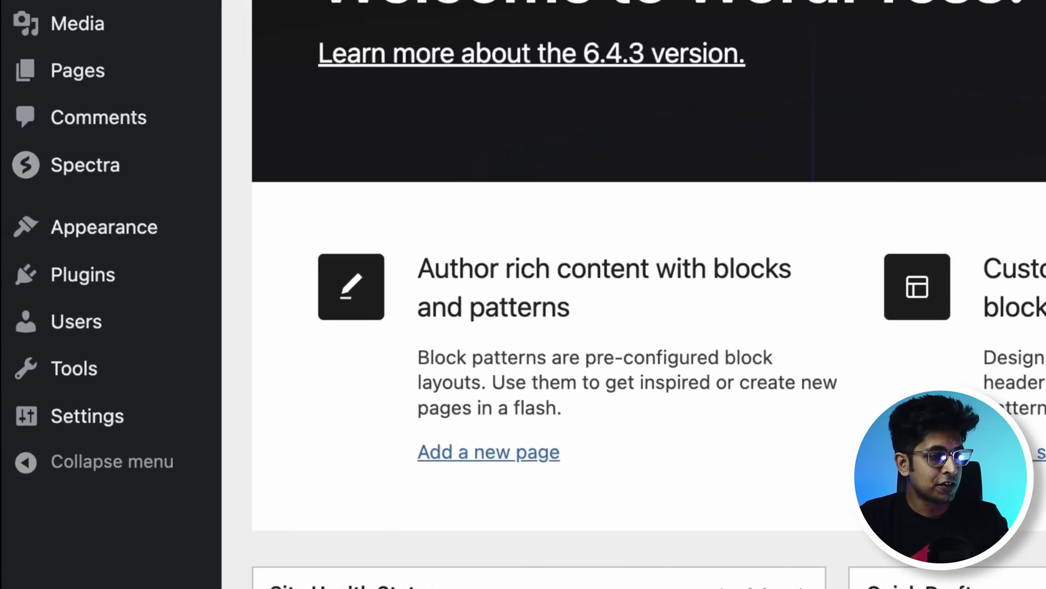
Find 'Ultimate Blocks' under Add New Plugin, then install and activate it
mouse_move(85, 278)
left_click(300, 320)
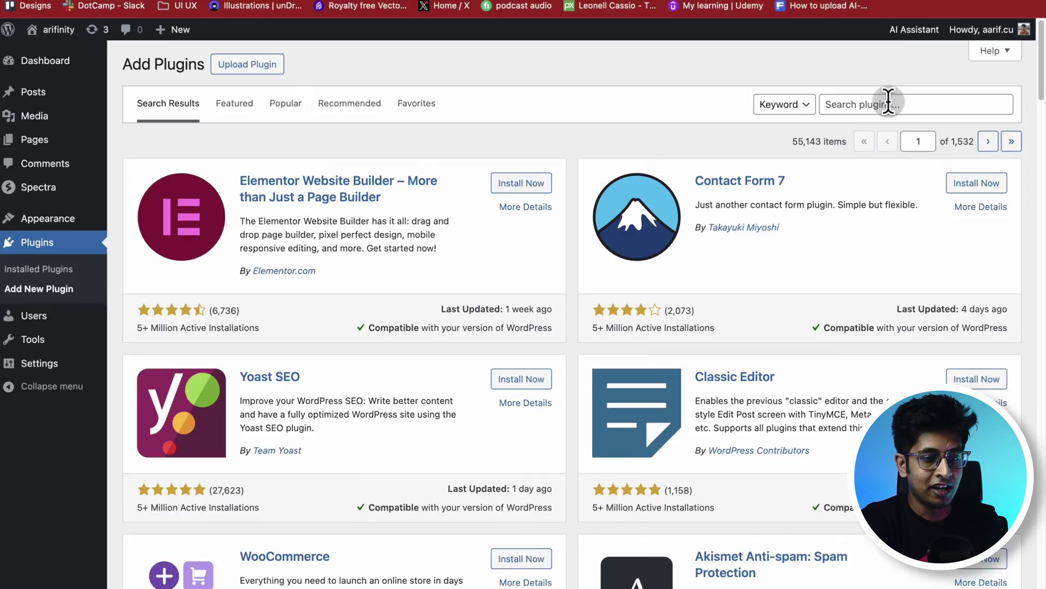
left_click(889, 103)
type("Ultimate Blocks")
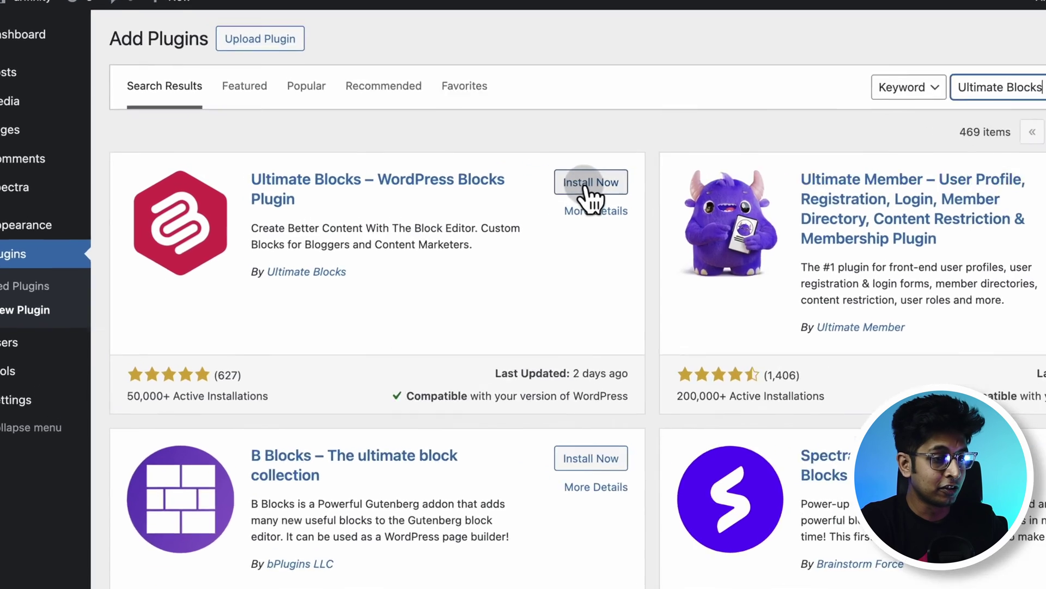
left_click(523, 183)
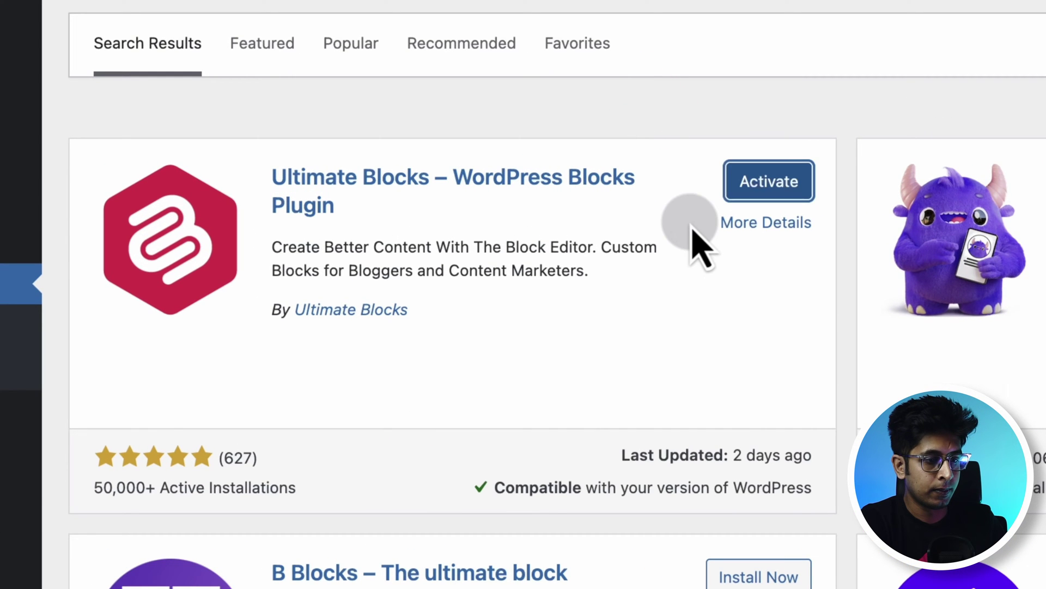
left_click(767, 186)
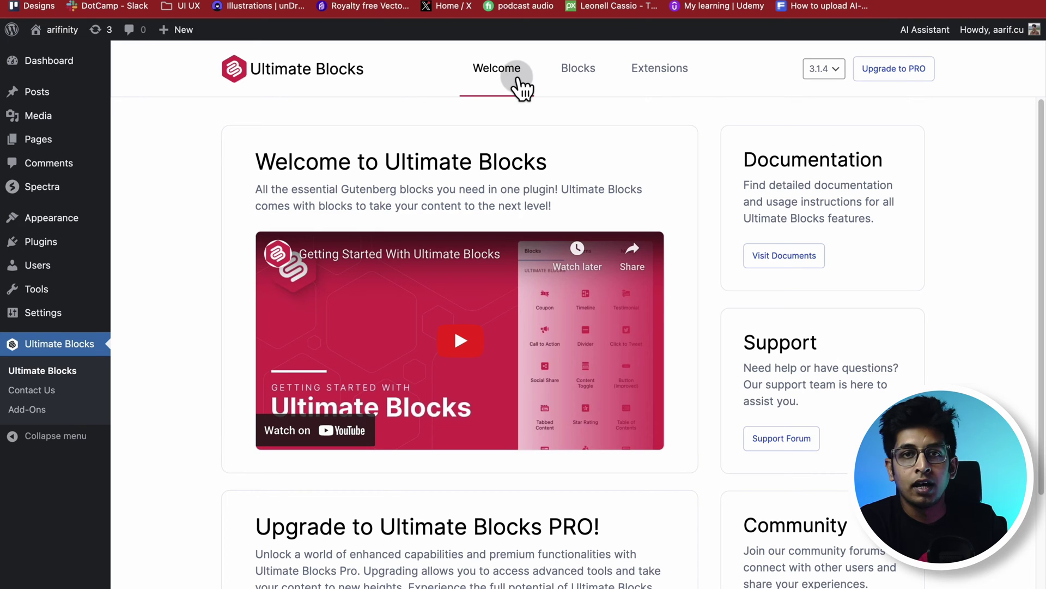
Review the plugin's Blocks and Extensions lists, then start a new post
left_click(579, 76)
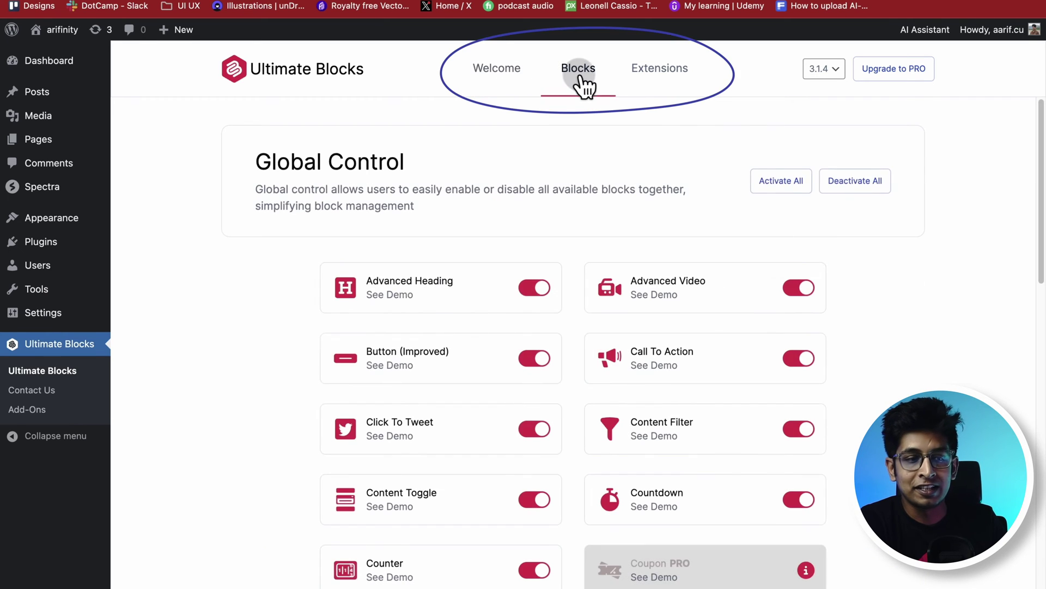
left_click(649, 72)
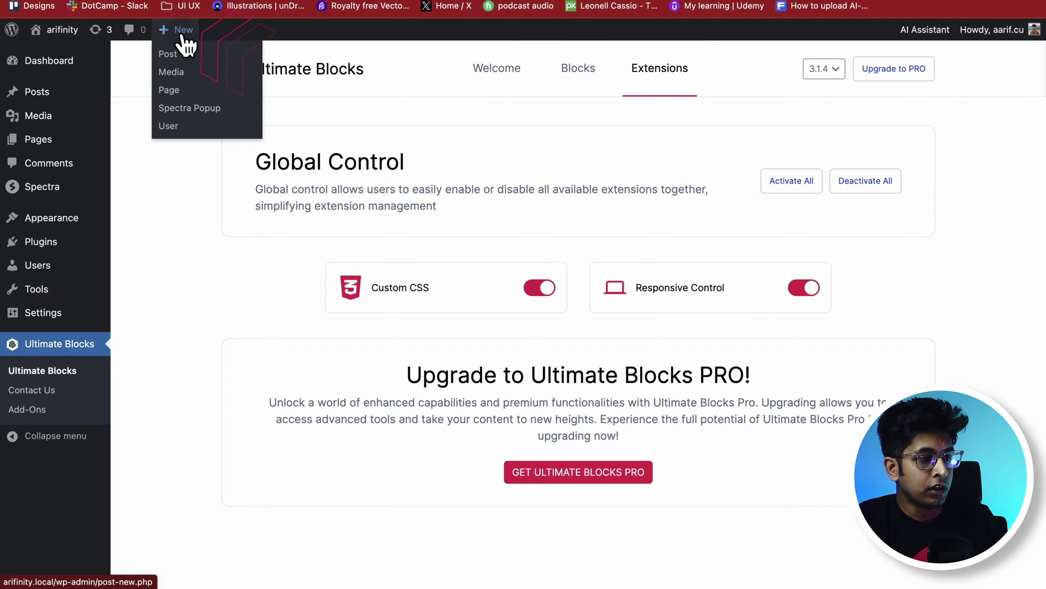
left_click(184, 42)
Title the post 'Add Icons With The Text' and insert a plain stacked Group block
left_click(146, 182)
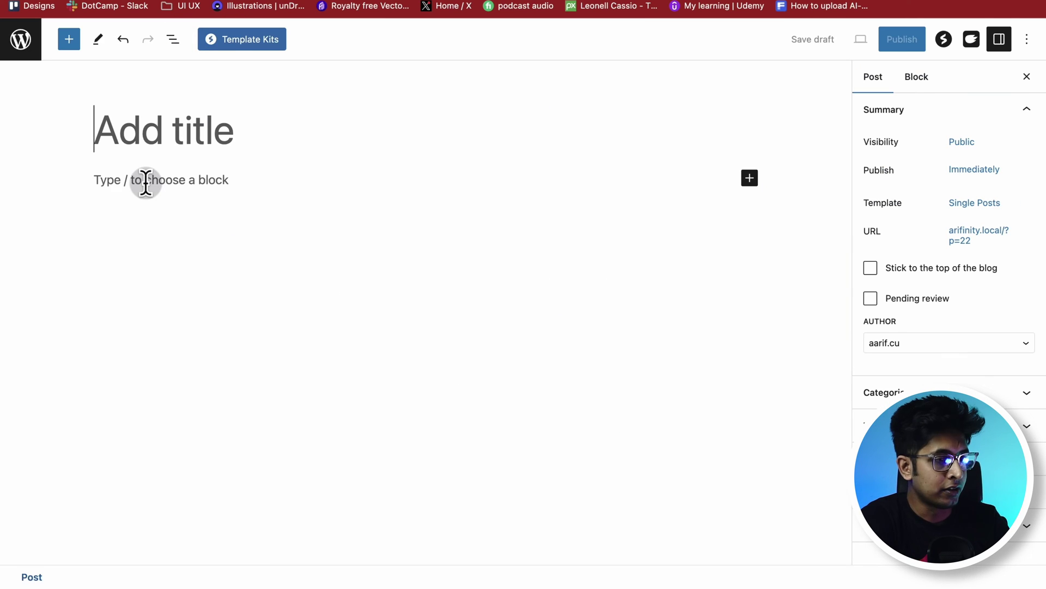
type("Add Icons Wh")
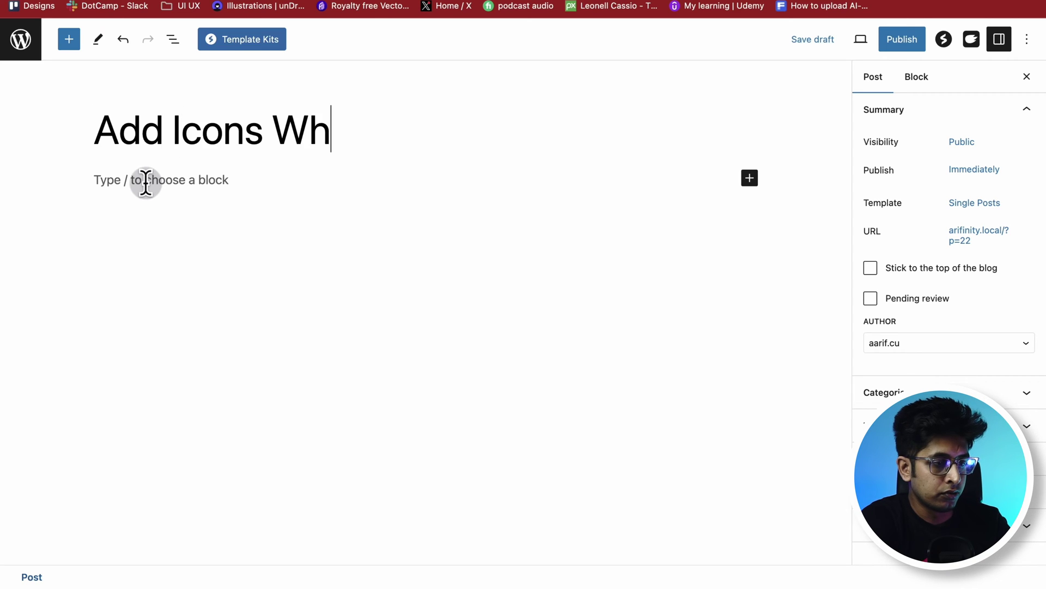
key("BackSpace")
type("ith The ")
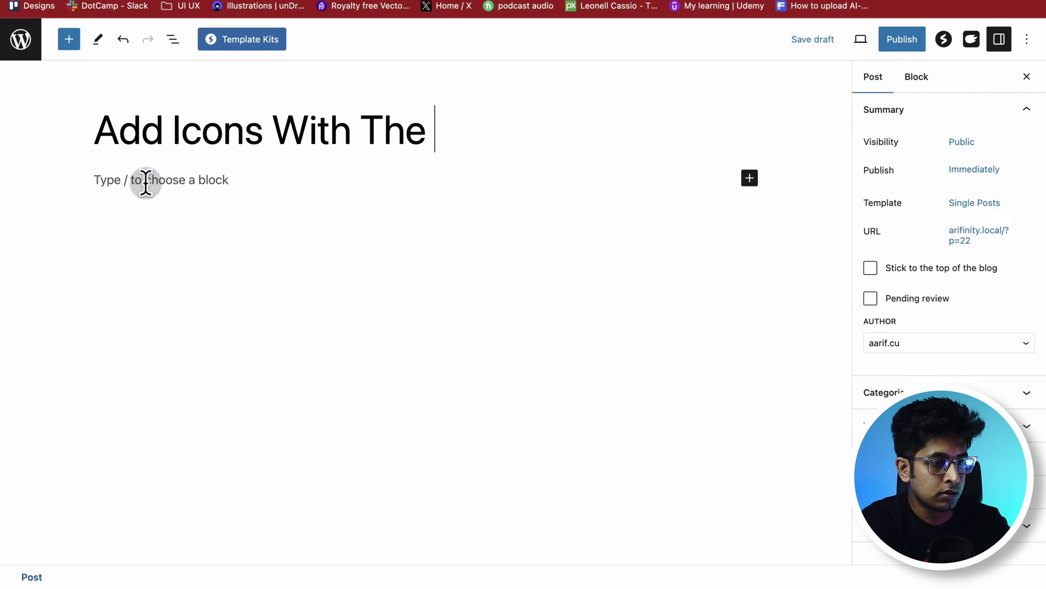
type("Text")
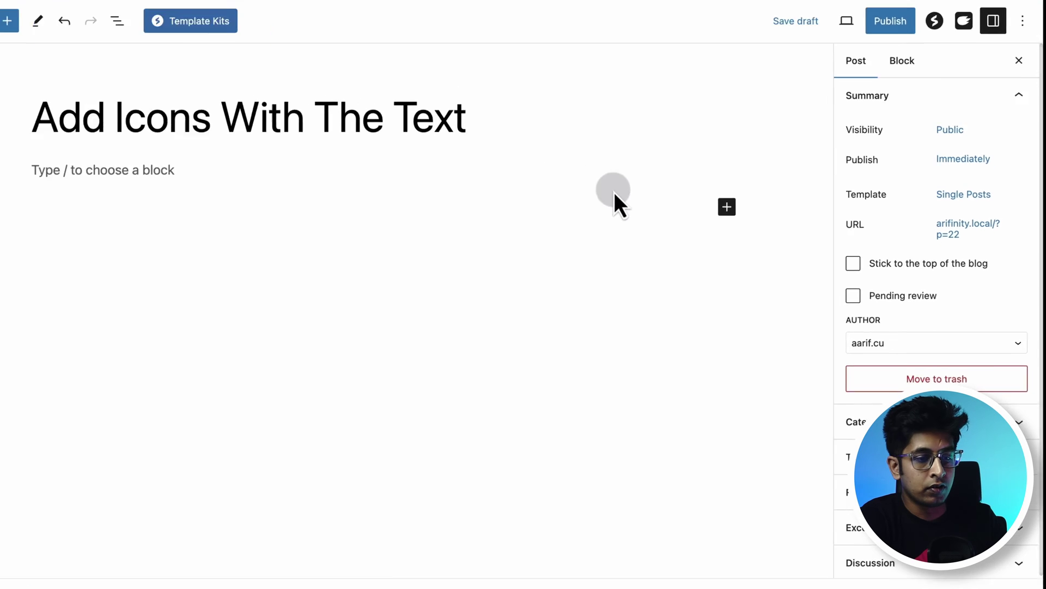
left_click(585, 154)
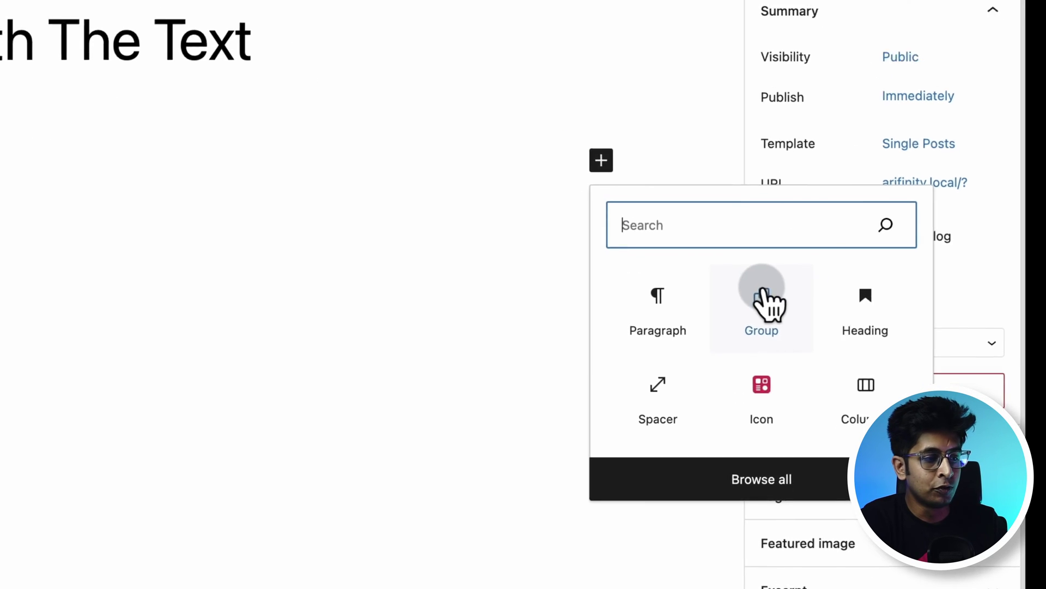
left_click(763, 297)
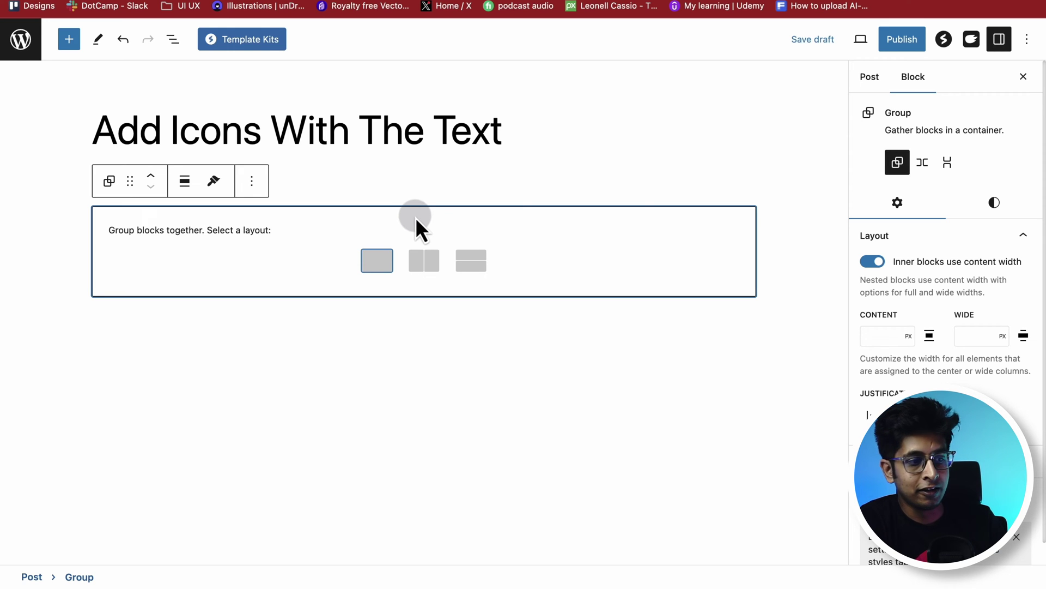
left_click(376, 260)
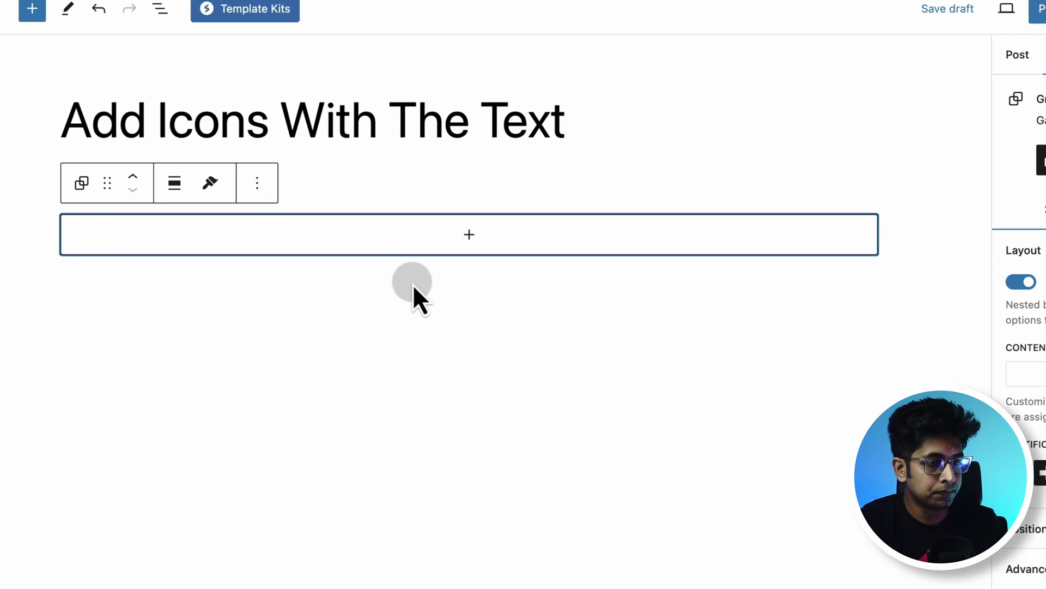
Add an Ultimate Blocks Icon block inside the group showing the WordPress logo
left_click(469, 239)
left_click(432, 295)
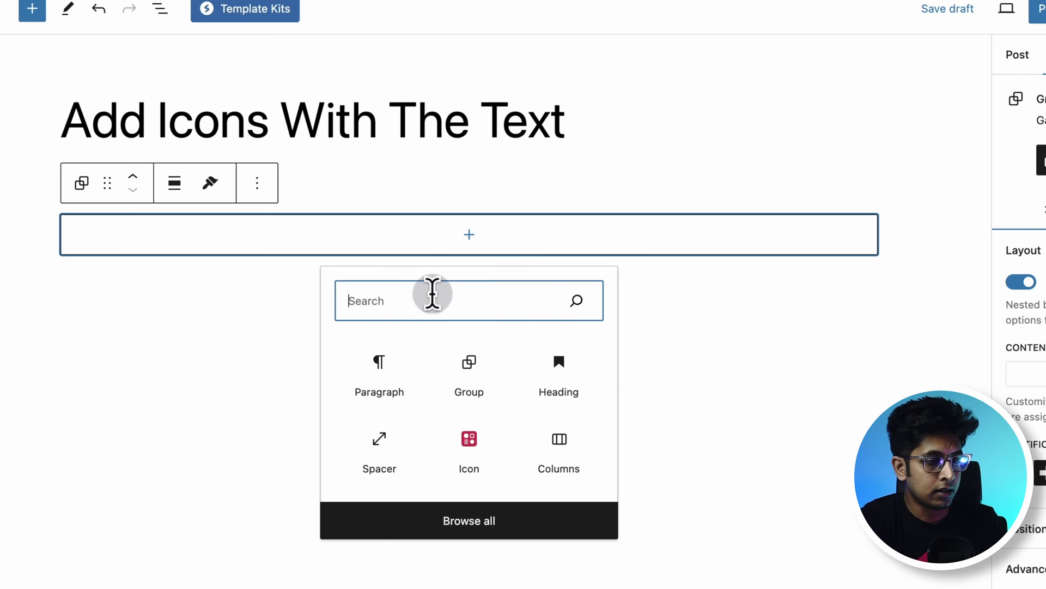
type("icon")
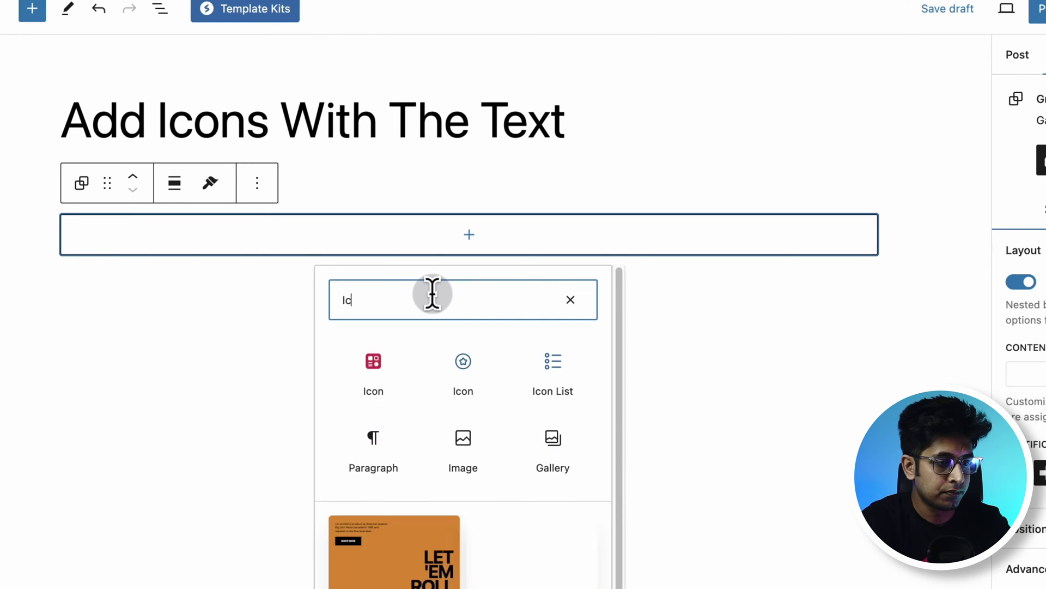
left_click(391, 362)
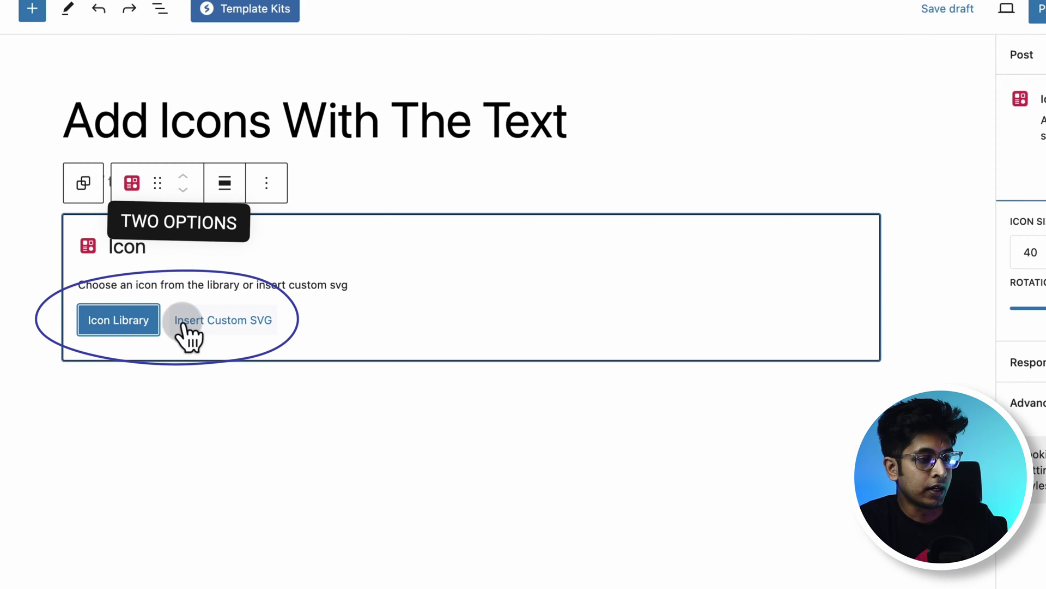
left_click(131, 327)
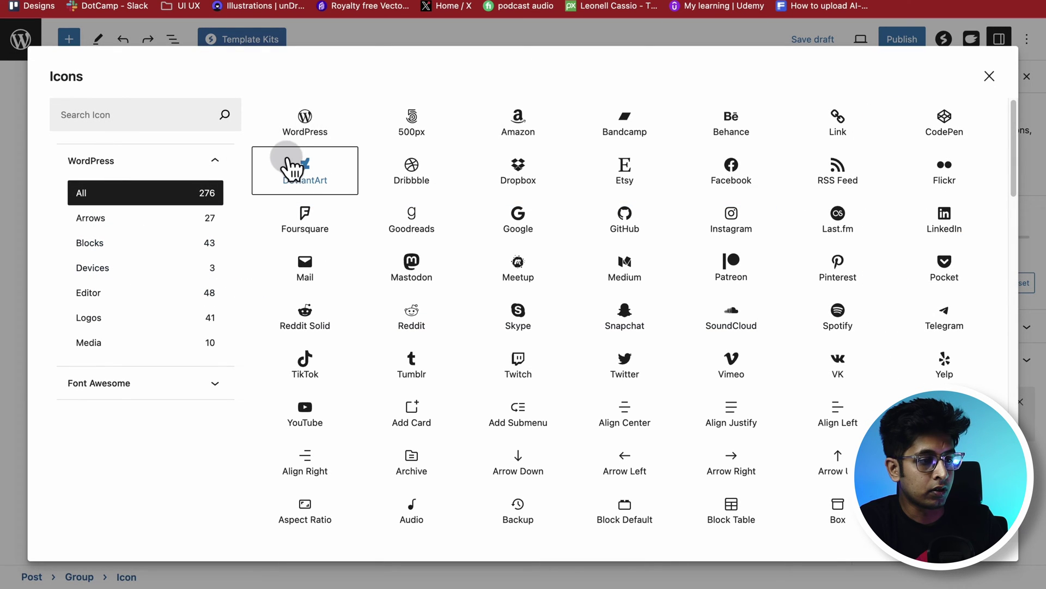
left_click(315, 123)
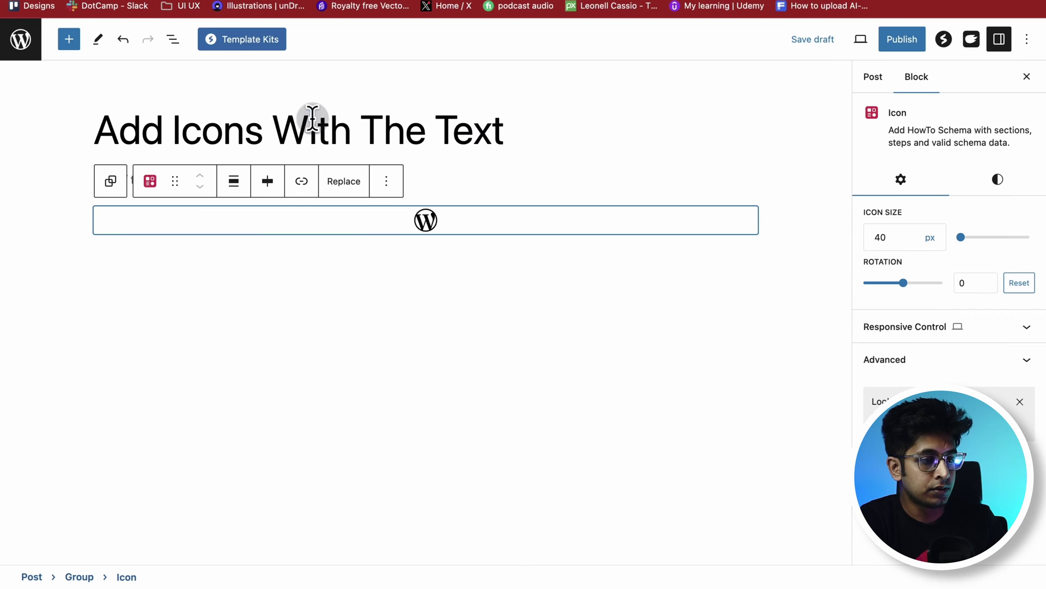
Add a centred 'Easy to Use' heading below the icon
left_click(633, 270)
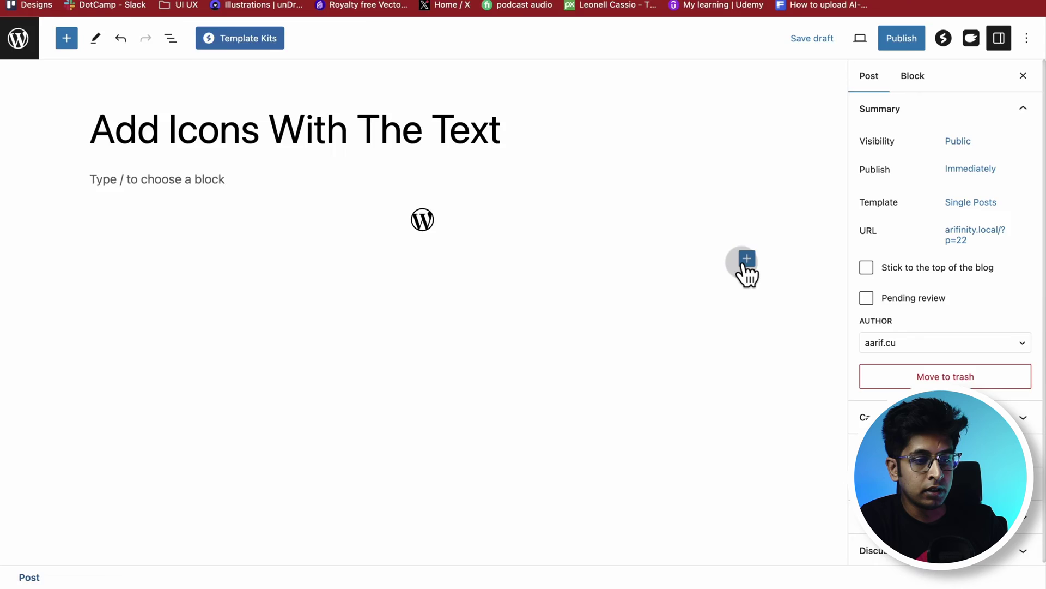
left_click(744, 261)
type("HEa")
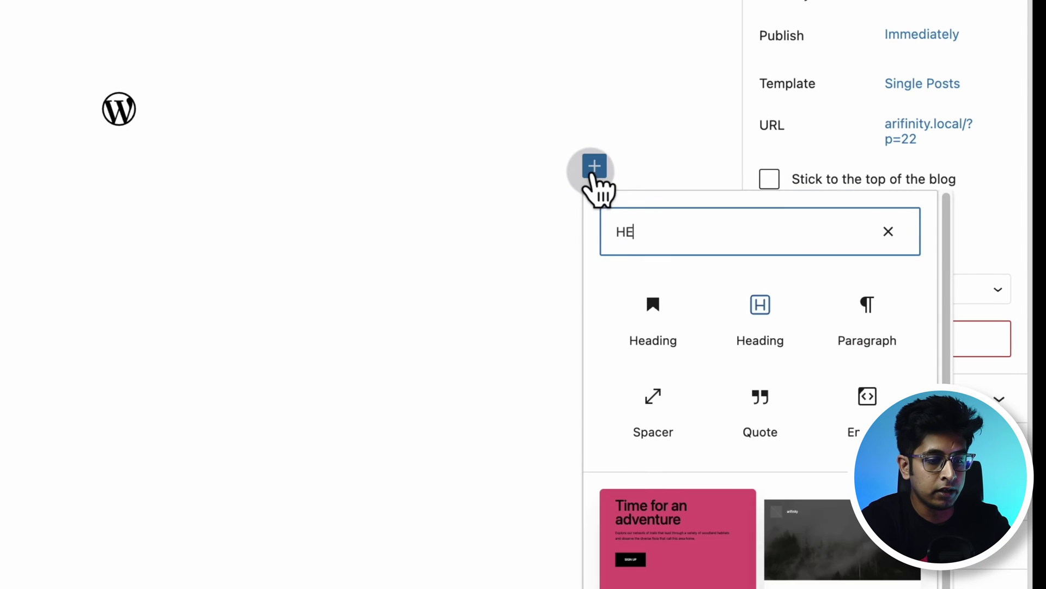
left_click(654, 327)
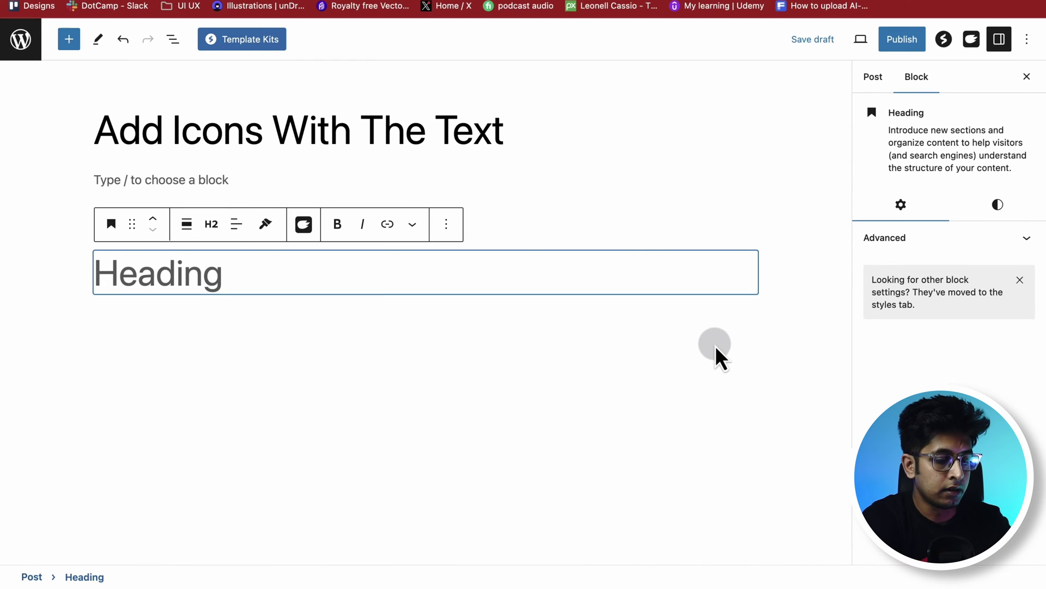
type("Easy to Use")
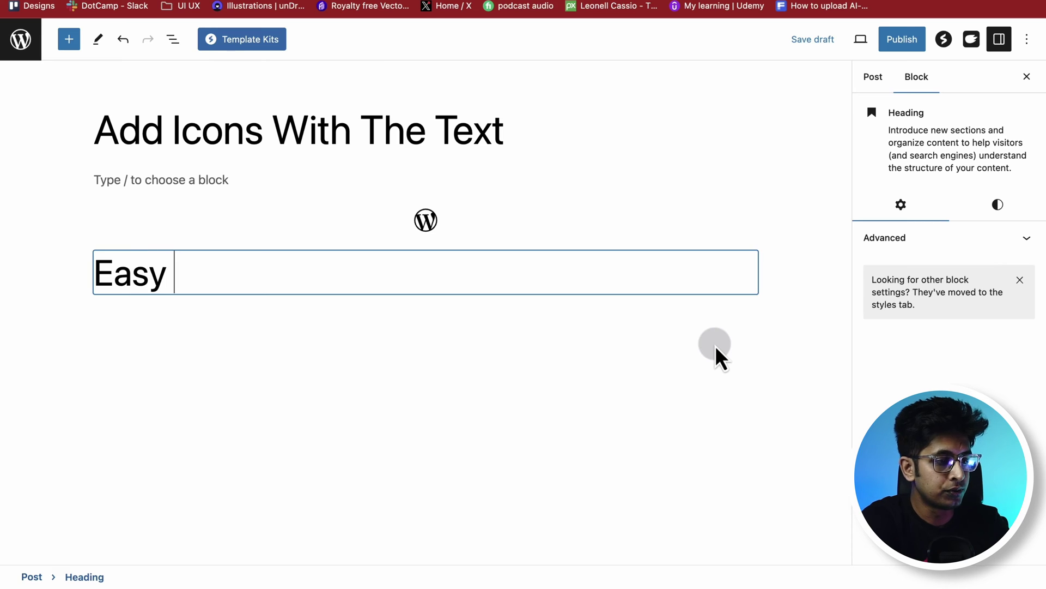
left_click(236, 224)
left_click(281, 294)
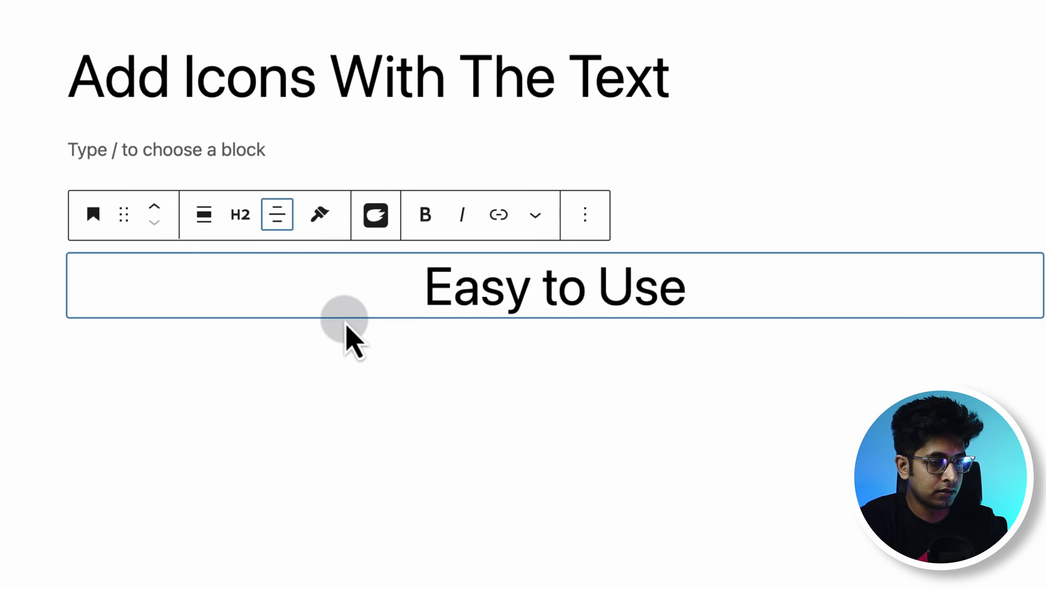
Add a centred paragraph with the pasted sentence about Ultimate Blocks under the heading
left_click(776, 346)
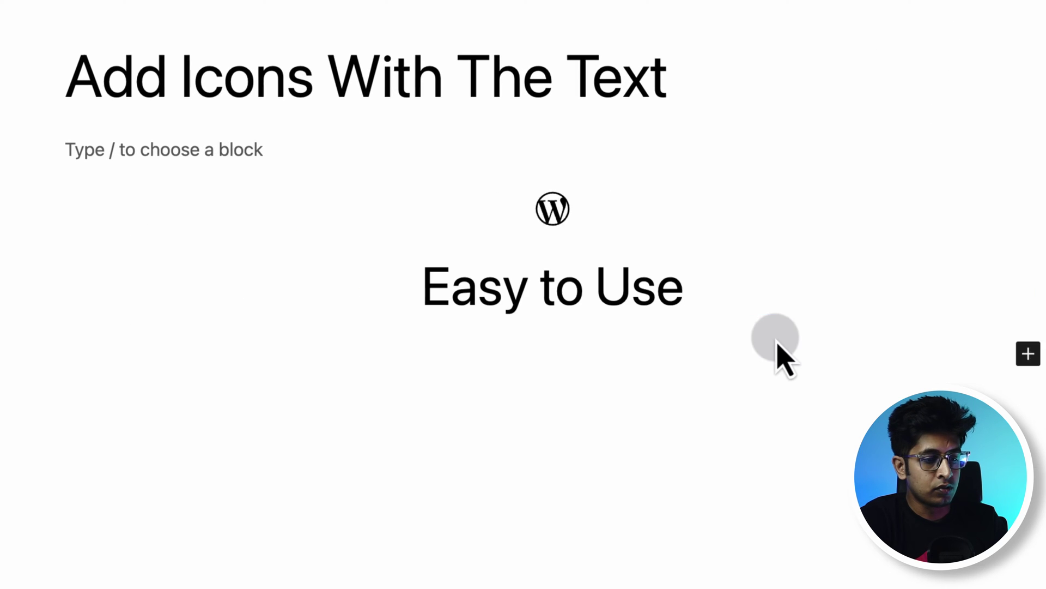
left_click(748, 320)
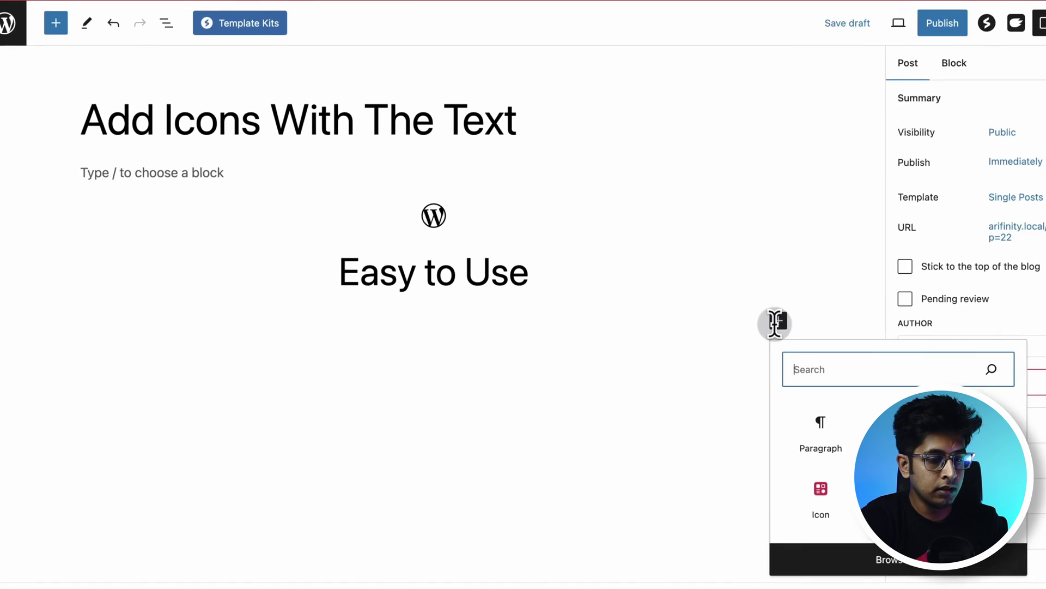
left_click(125, 330)
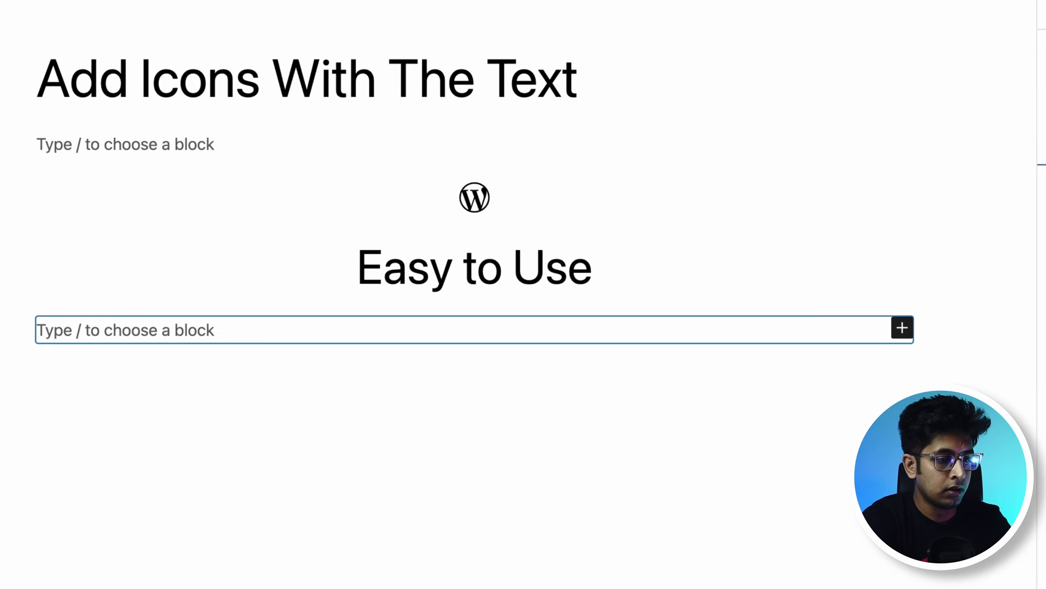
type("If you can use core blocks of WordPress Block Editor, then you can easily use the Ultimate Blocks Plugin.")
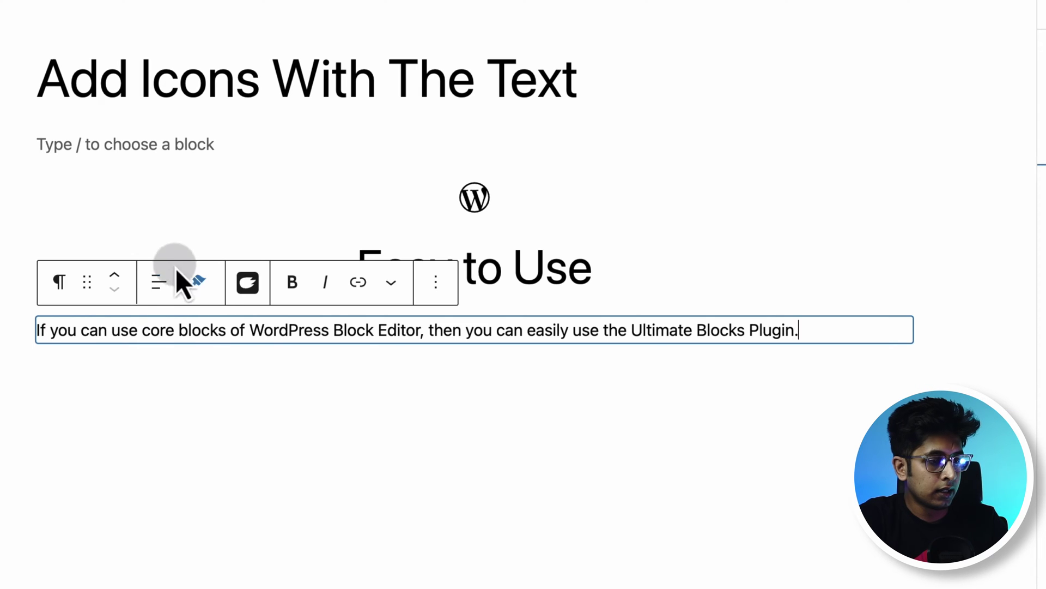
left_click(158, 283)
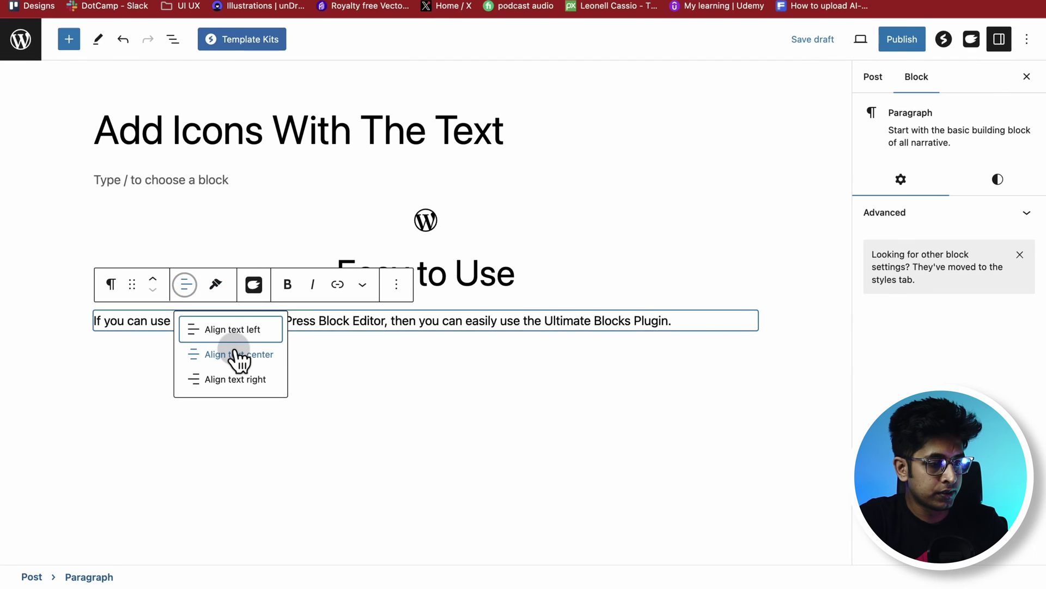
left_click(238, 356)
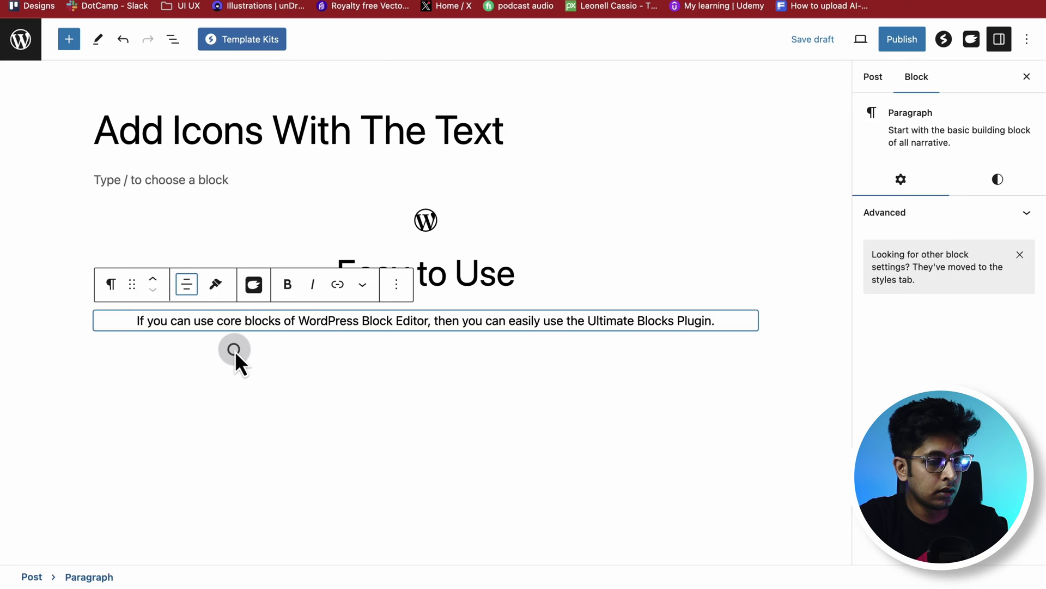
left_click(203, 80)
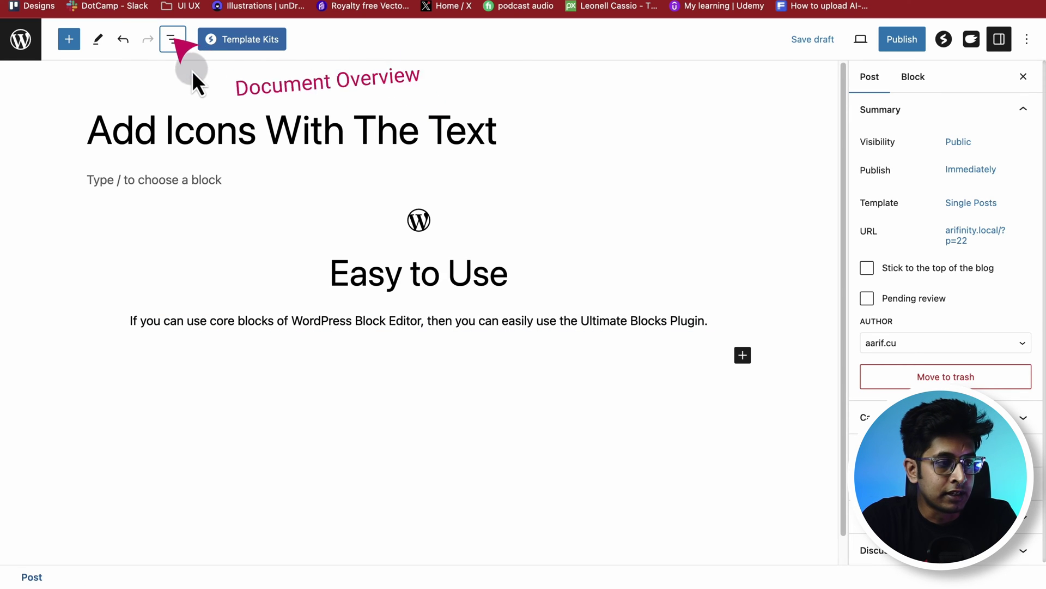
In List View, select the Easy to Use heading and paragraph and drag them into the group
left_click(172, 39)
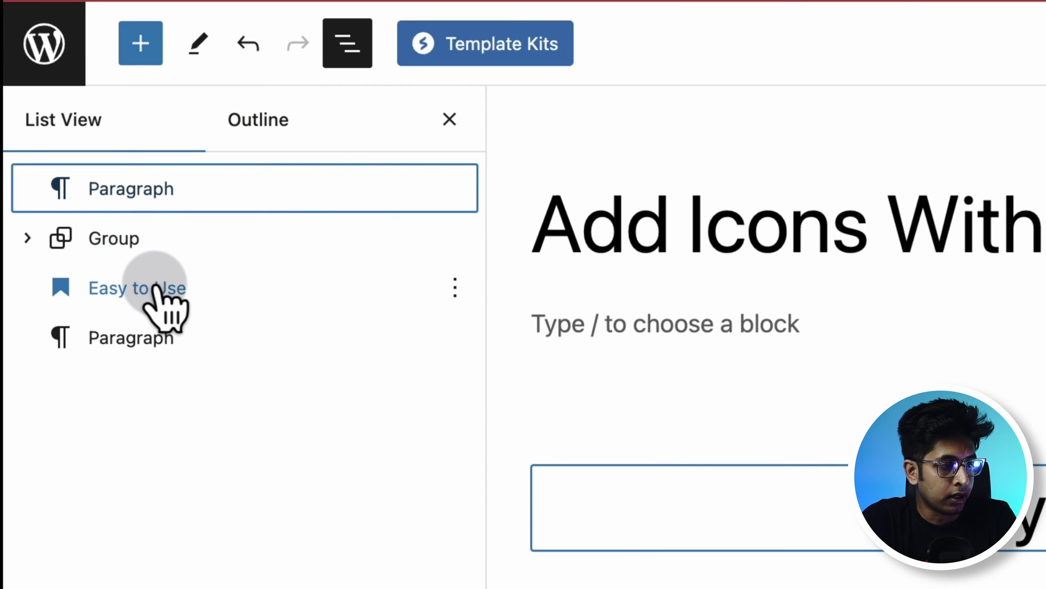
left_click(125, 384)
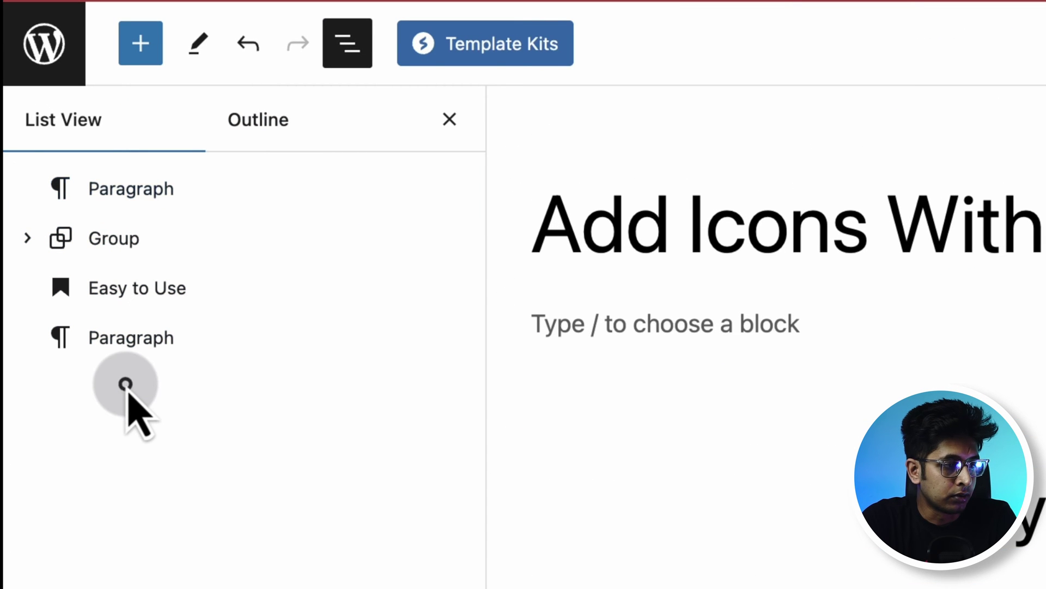
left_click(154, 286)
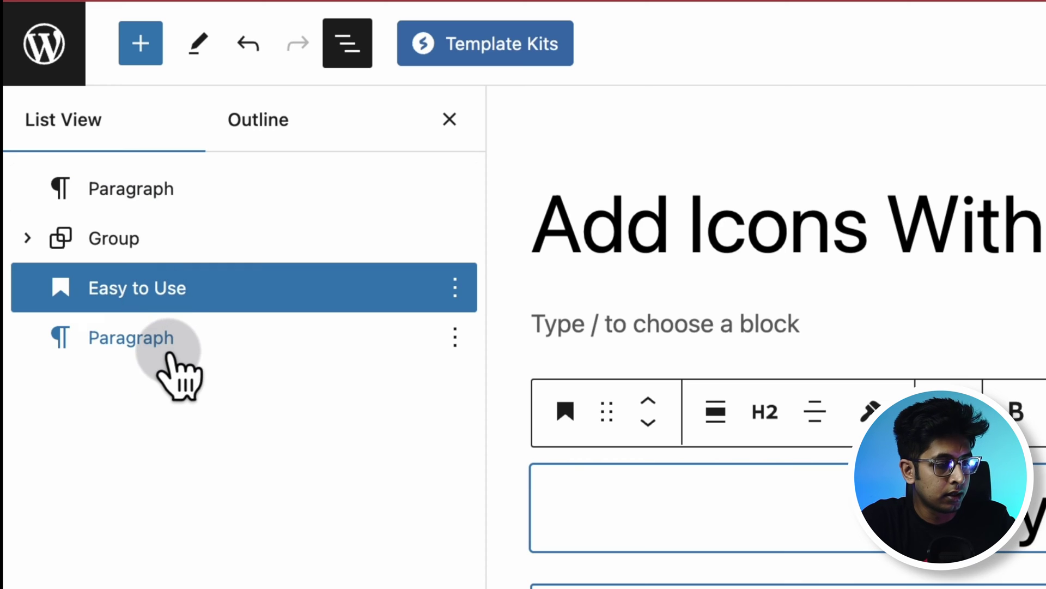
left_click(168, 351, "shift")
left_click_drag(182, 295, 146, 251)
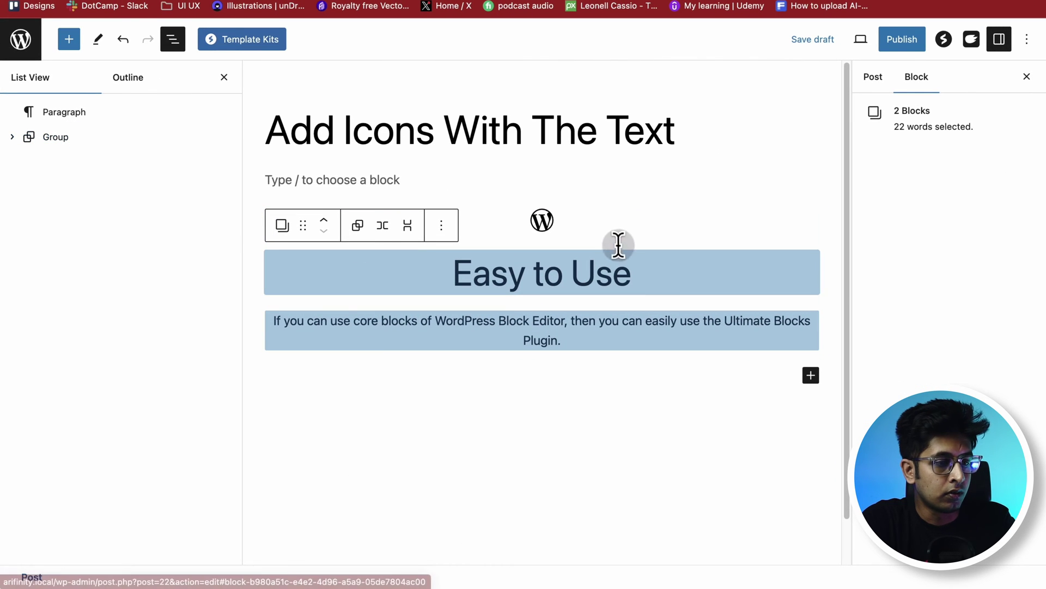
mouse_move(591, 196)
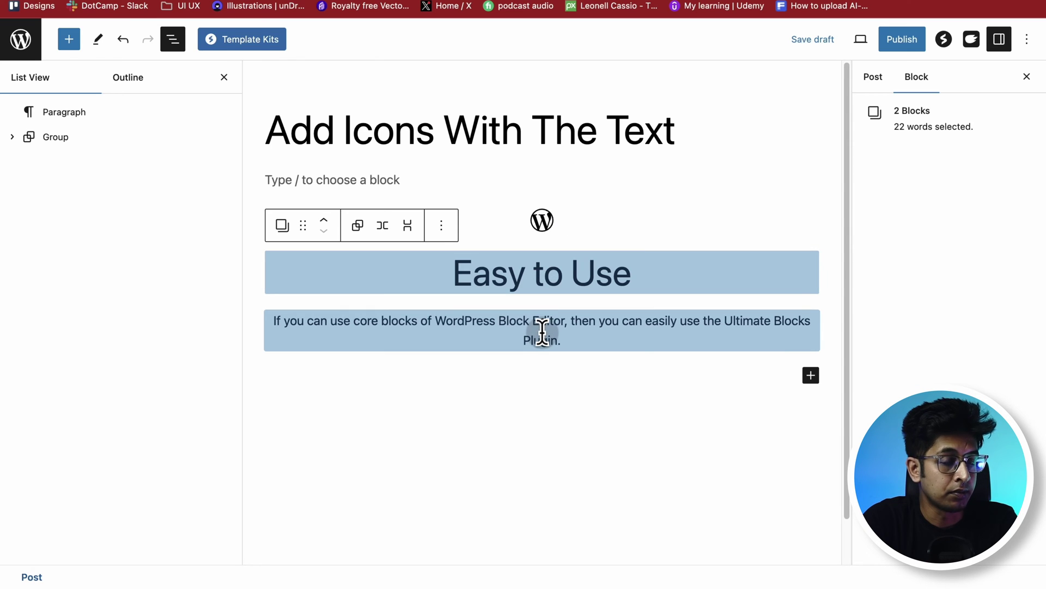
left_click(461, 178)
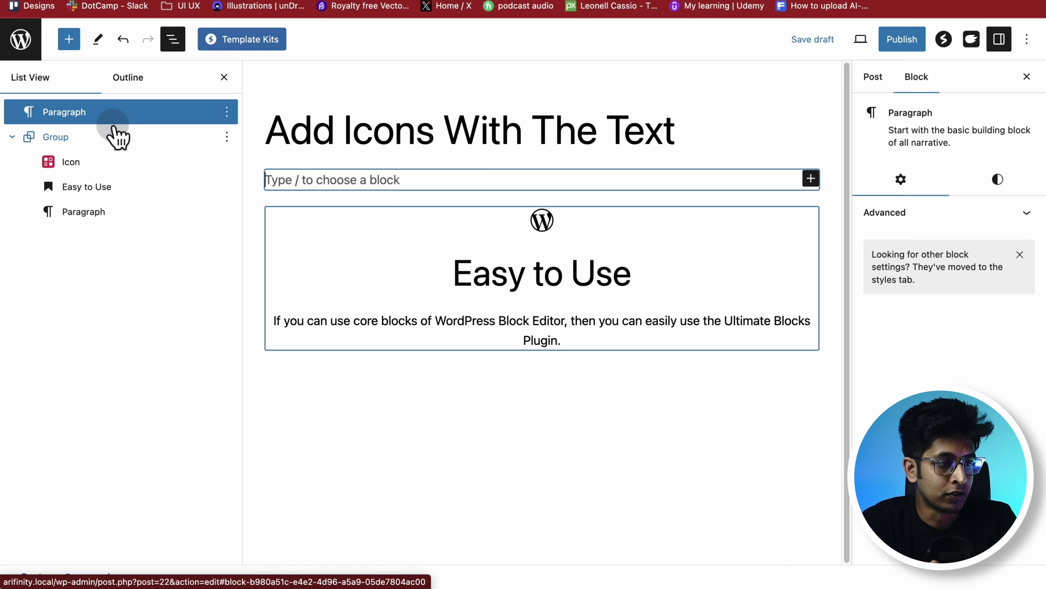
Set the group's border radius to 12 and increase its vertical and horizontal padding
left_click(139, 142)
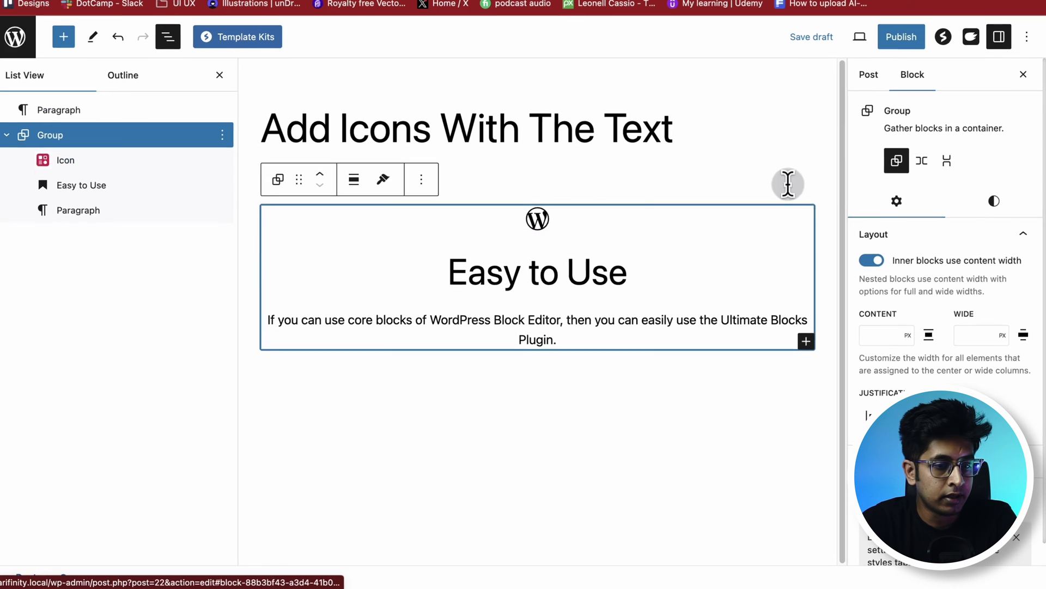
left_click(994, 201)
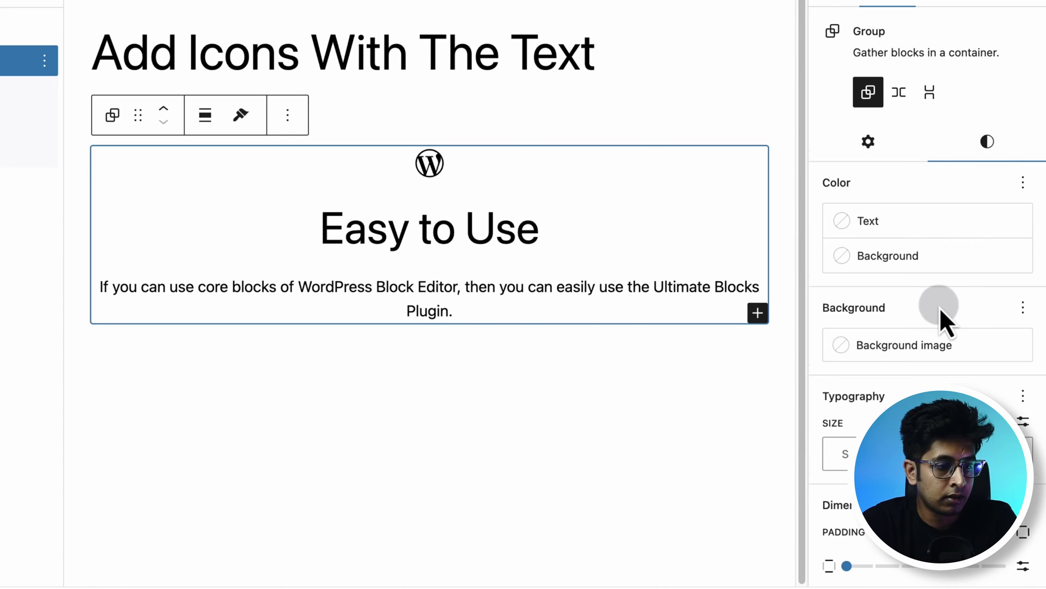
scroll(946, 321, "down", 10)
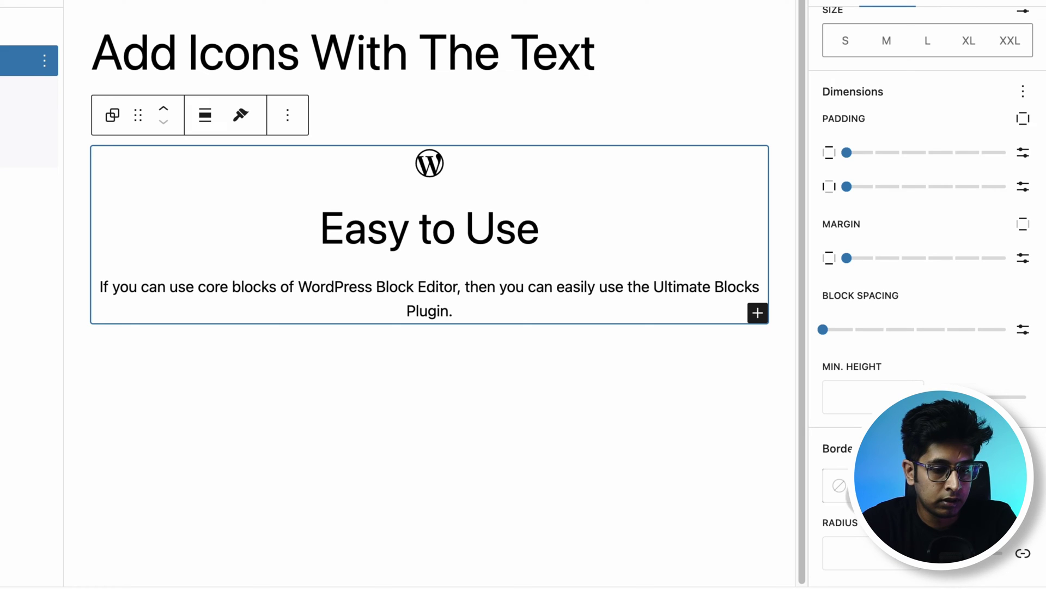
left_click(860, 550)
type("12")
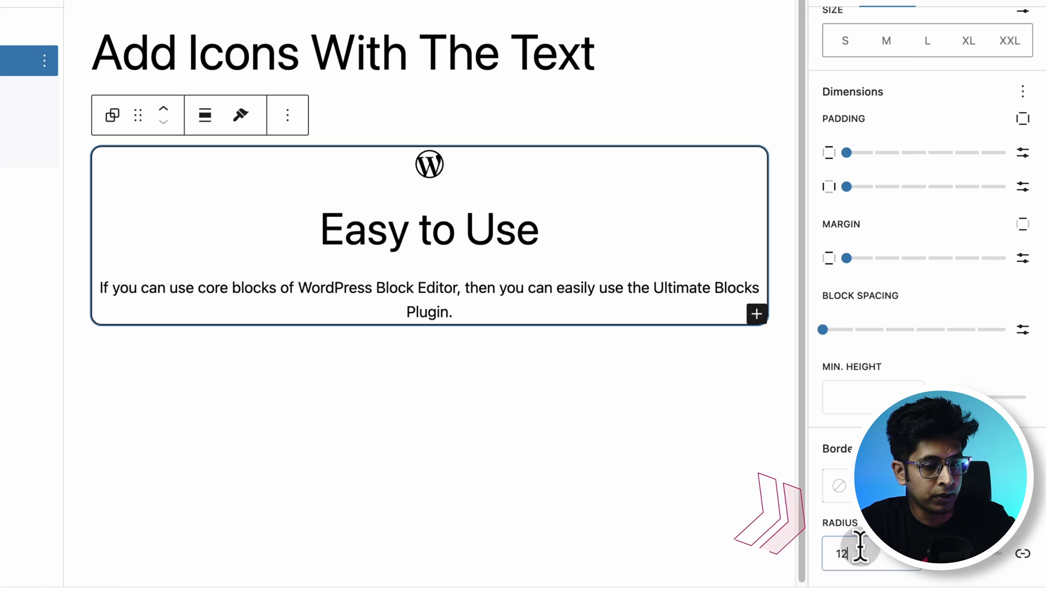
left_click_drag(846, 153, 888, 187)
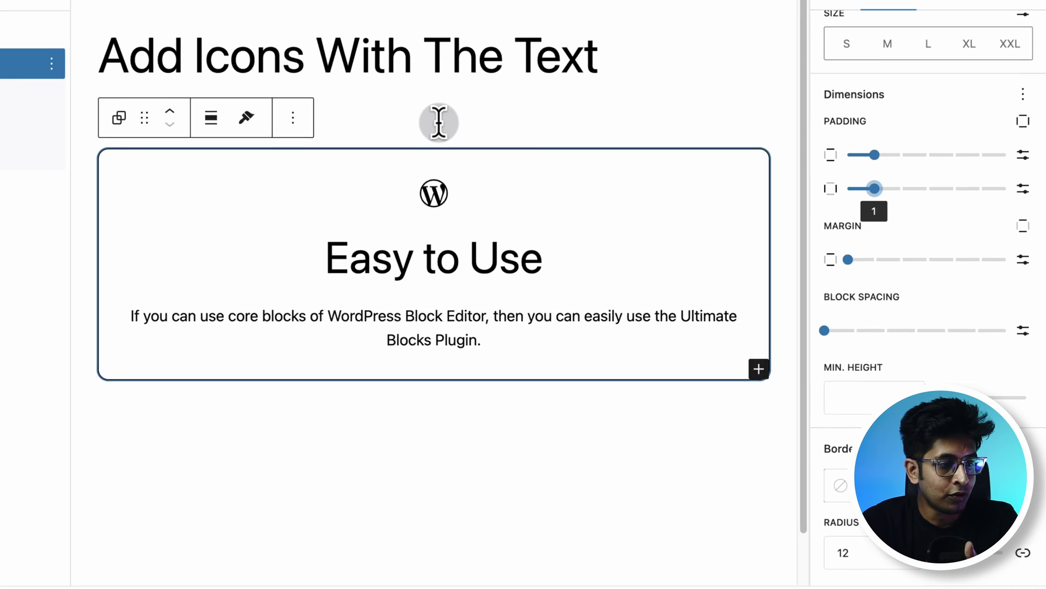
left_click(22, 60)
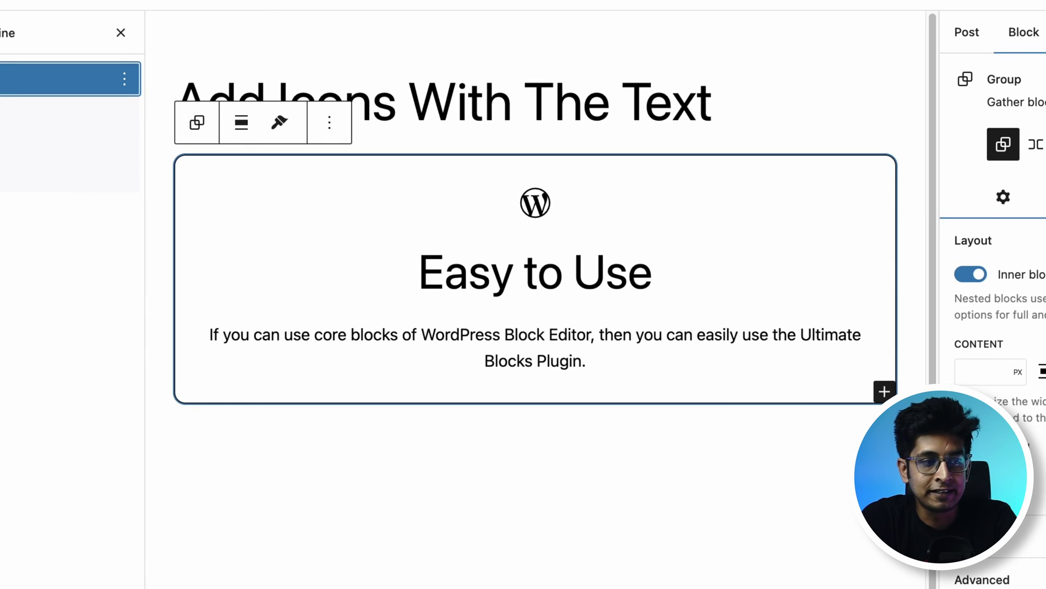
Transform the group into a Columns block with three columns
left_click(199, 124)
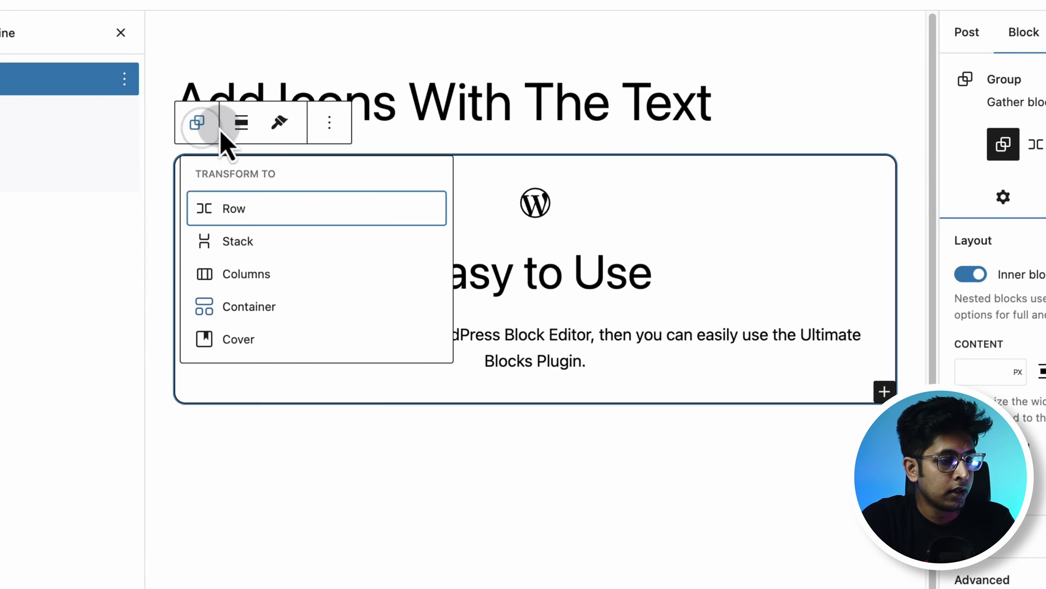
left_click(218, 273)
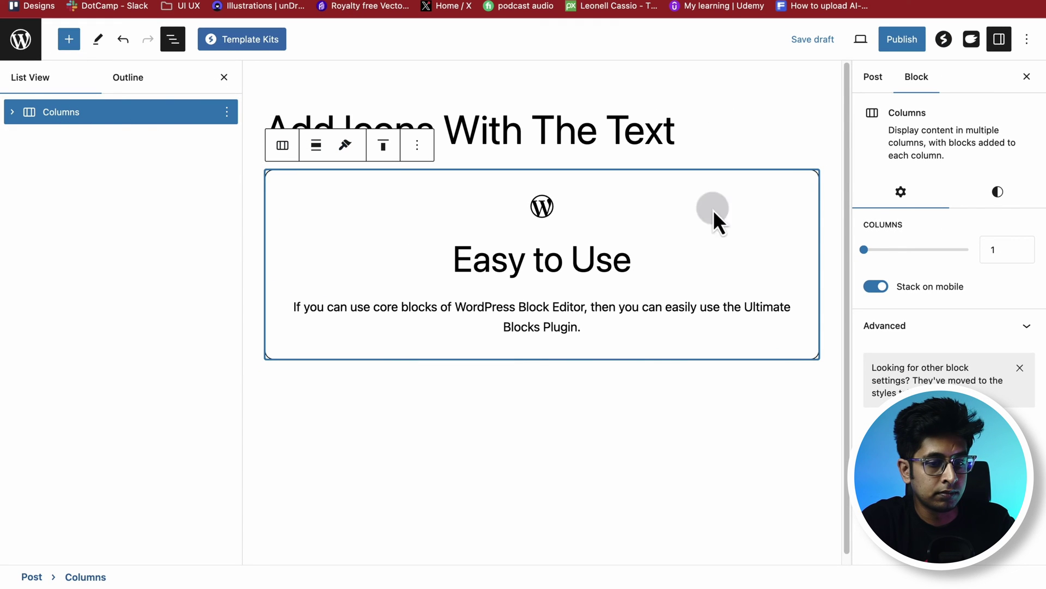
left_click_drag(867, 248, 899, 250)
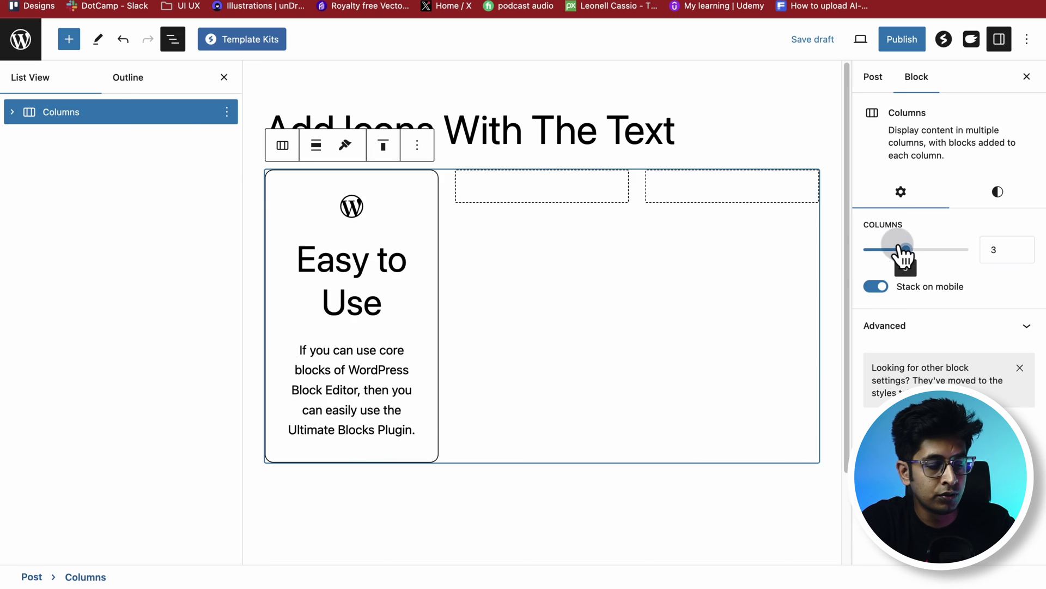
Copy the first column's card and paste it into the second and third columns
left_click(253, 204)
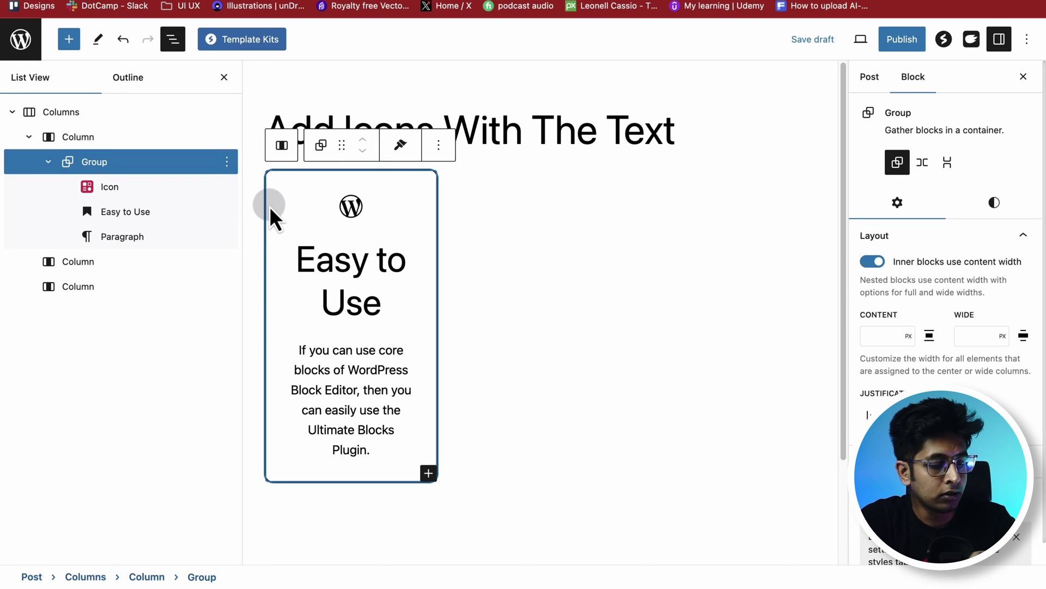
key("super+c")
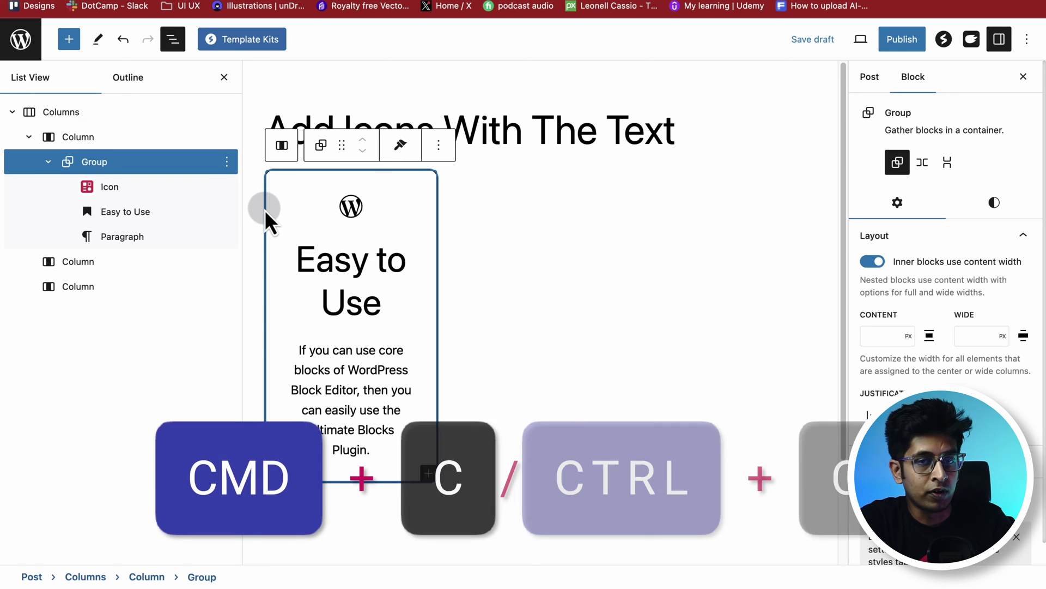
left_click(515, 231)
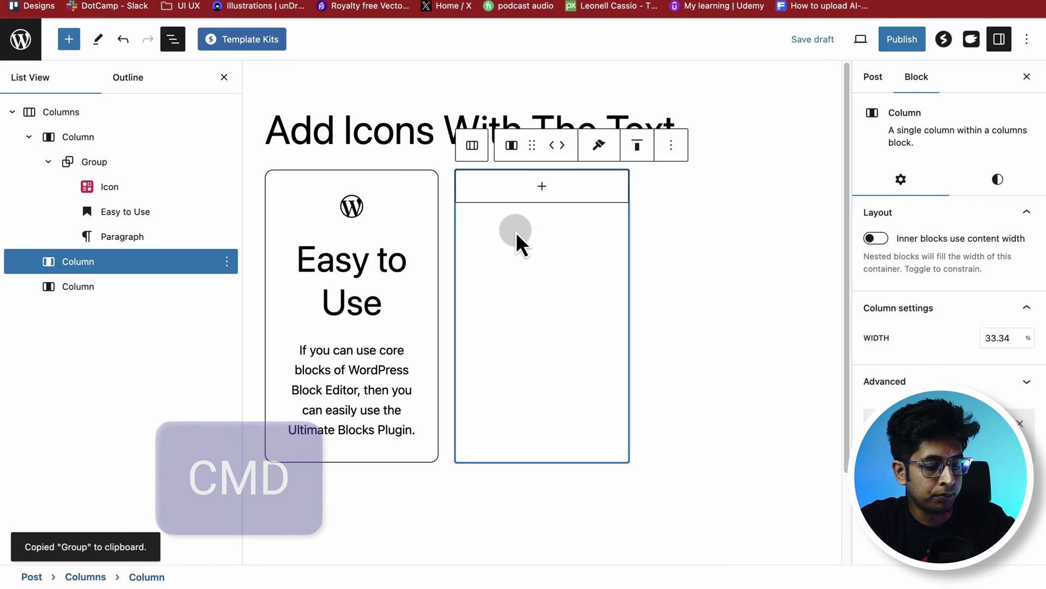
key("super+v")
left_click(694, 239)
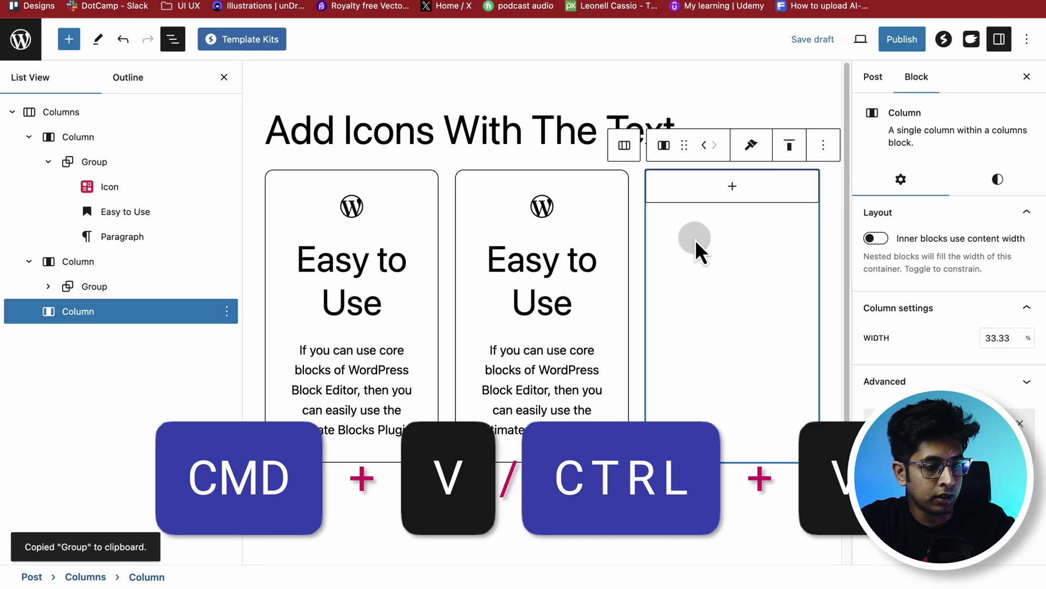
key("super+v")
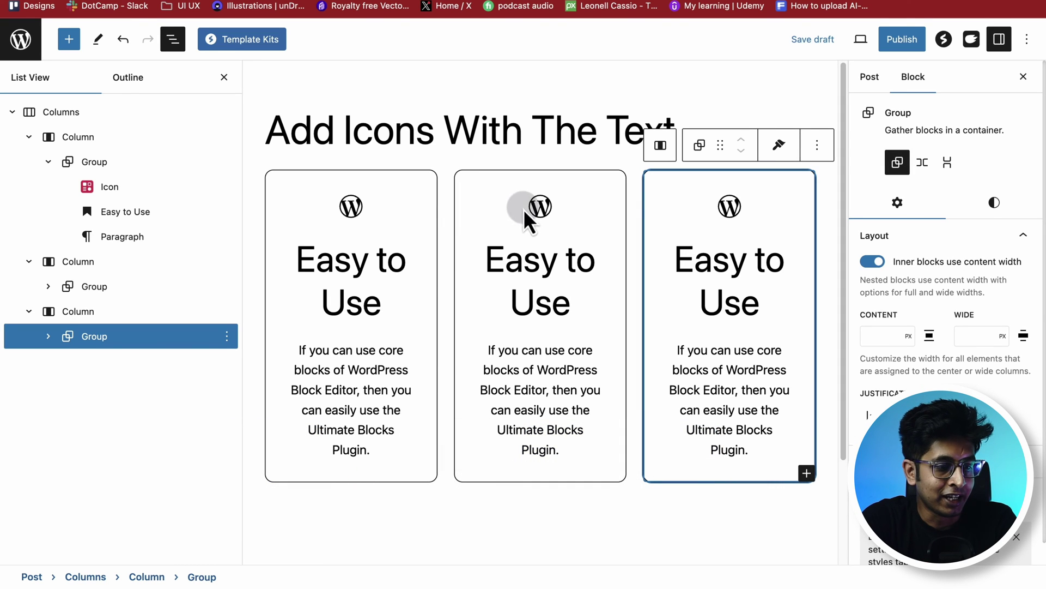
Replace the middle card's icon with the Amazon icon from the Icon Library
left_click(224, 77)
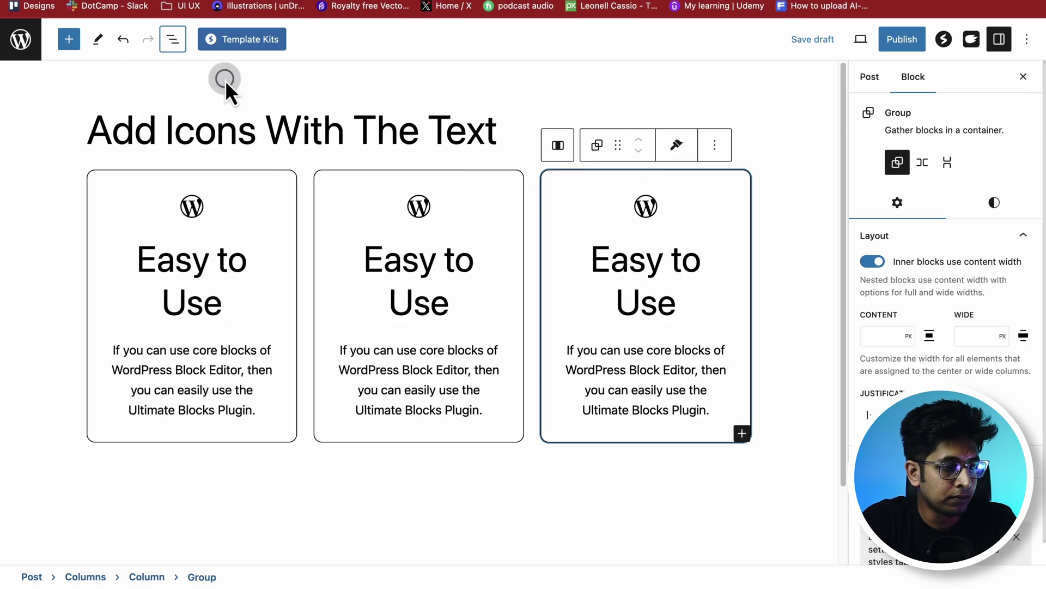
left_click(16, 173)
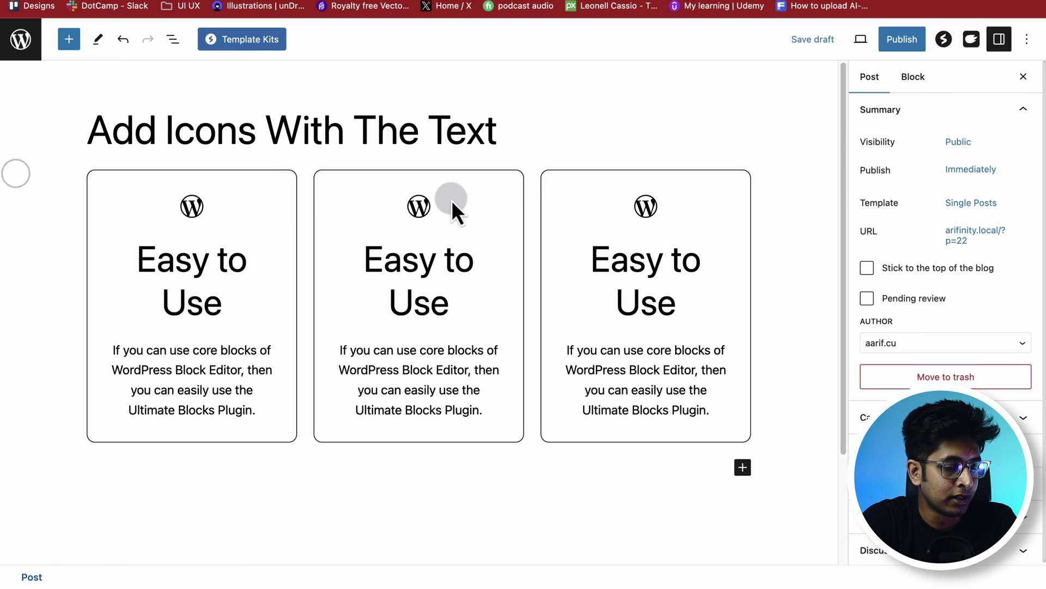
left_click(427, 212)
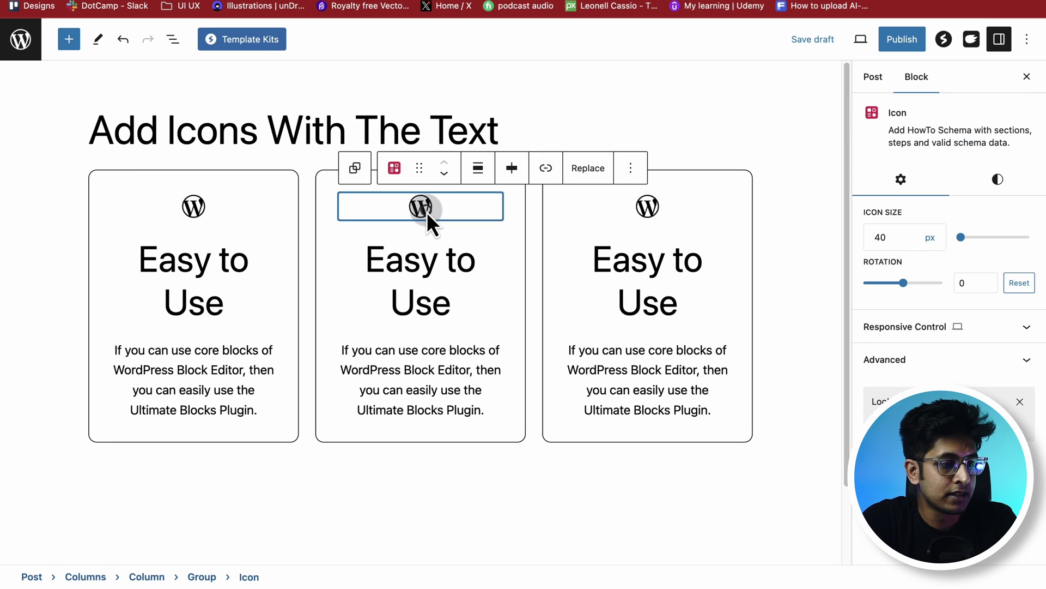
left_click(594, 180)
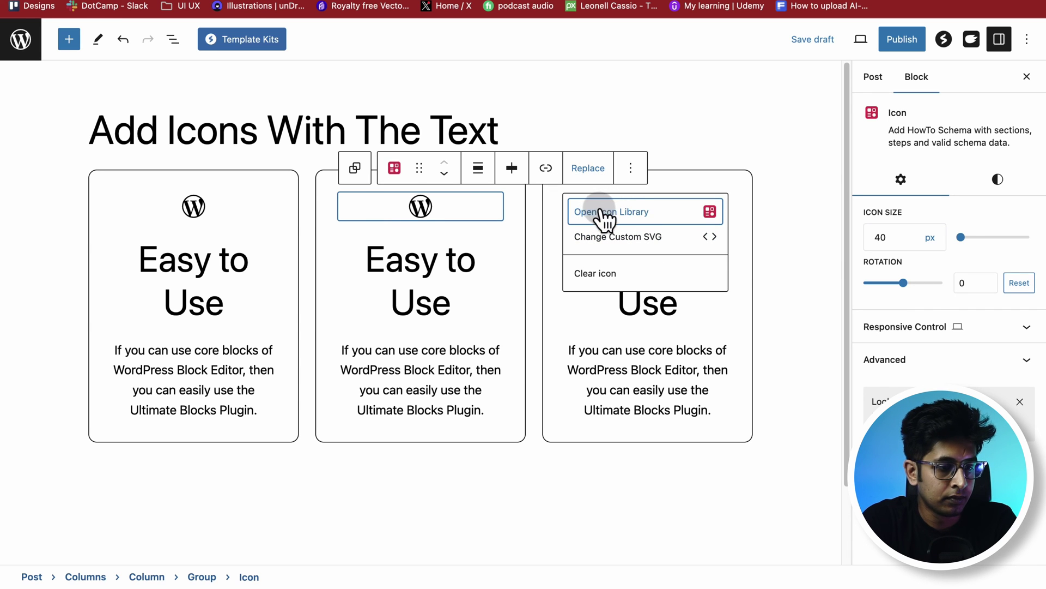
left_click(600, 212)
left_click(536, 118)
Replace the third card's icon with the GitHub icon
left_click(652, 206)
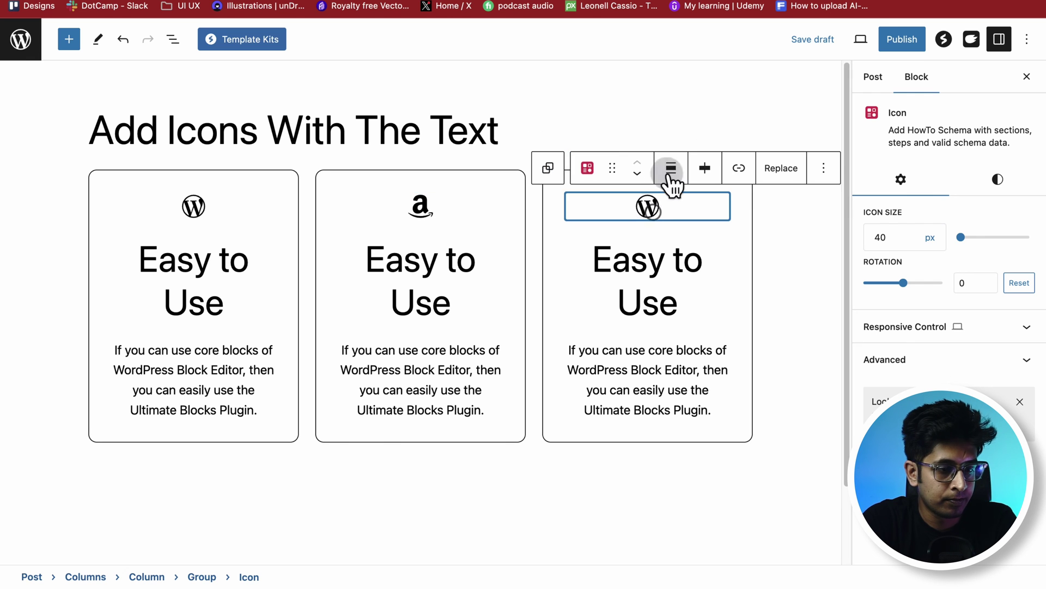
left_click(784, 168)
left_click(815, 215)
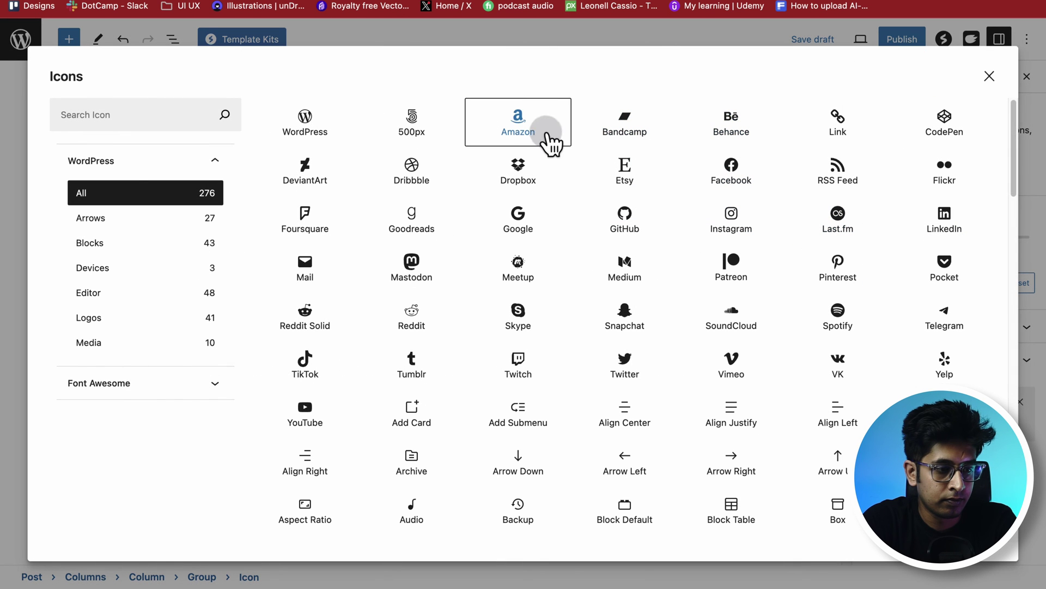
left_click(634, 222)
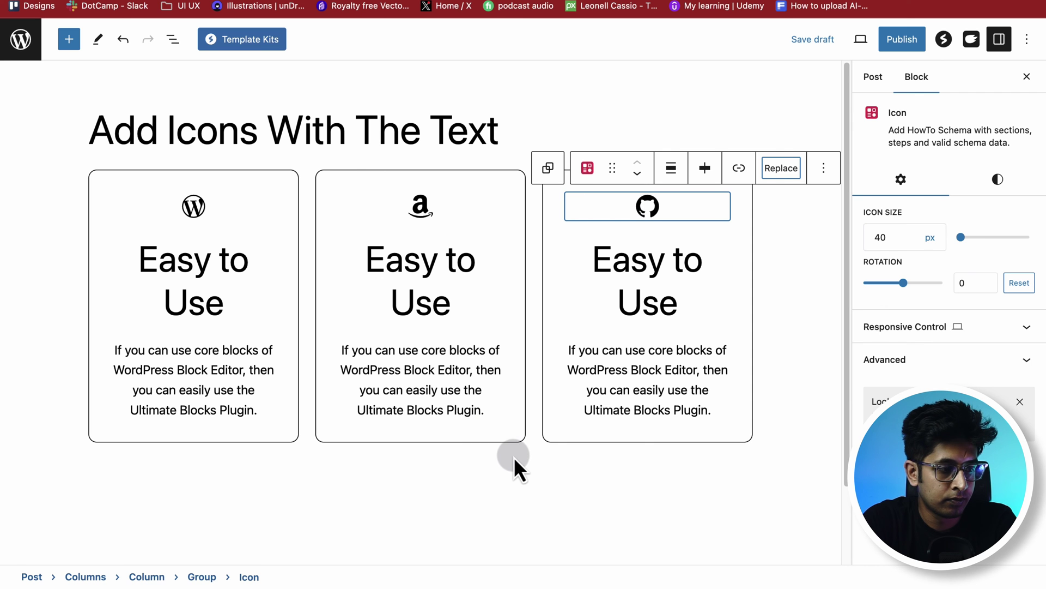